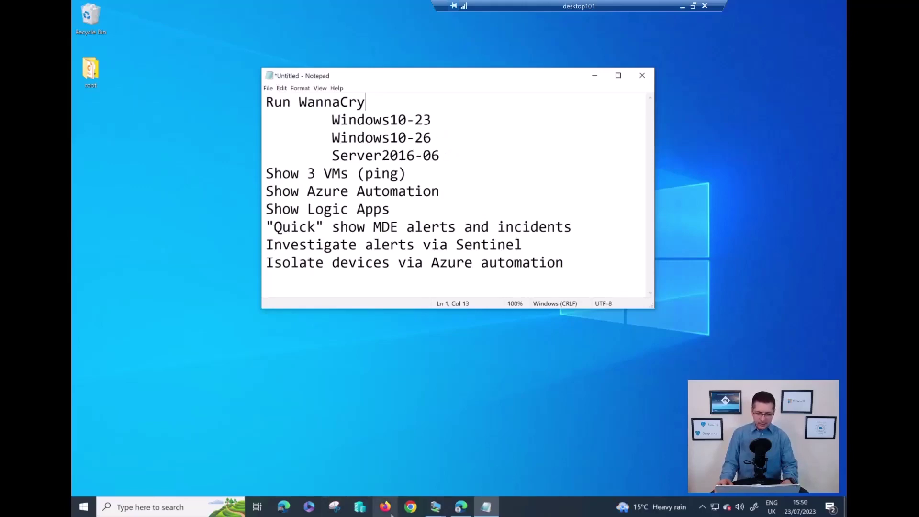
- Switch to the Windows 10-23 virtual machine and open the Ransomware.WannaCry archive from the Downloads folder
mouse_move(439, 503)
click(512, 458)
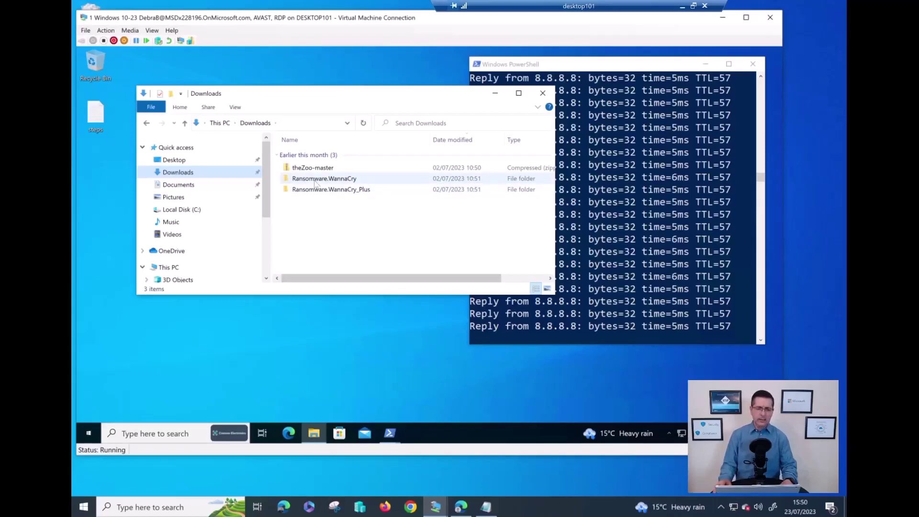
mouse_move(314, 184)
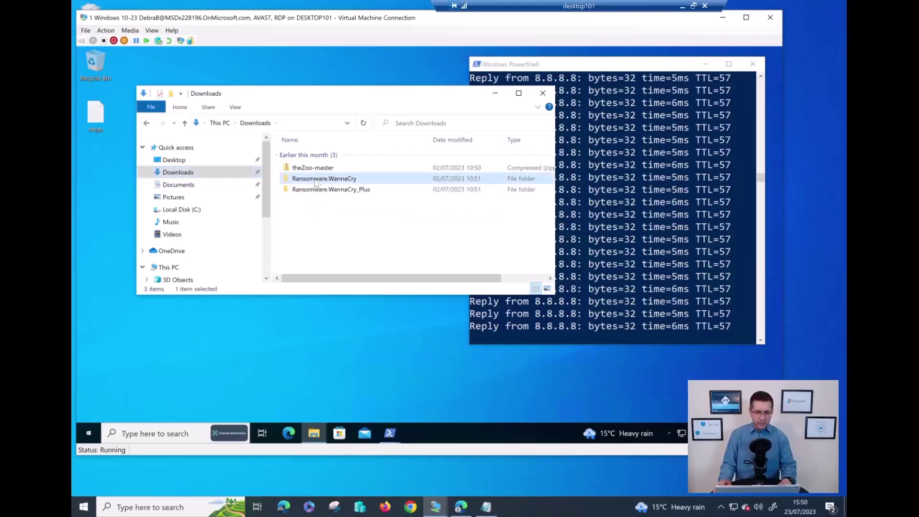
double_click(315, 181)
double_click(322, 189)
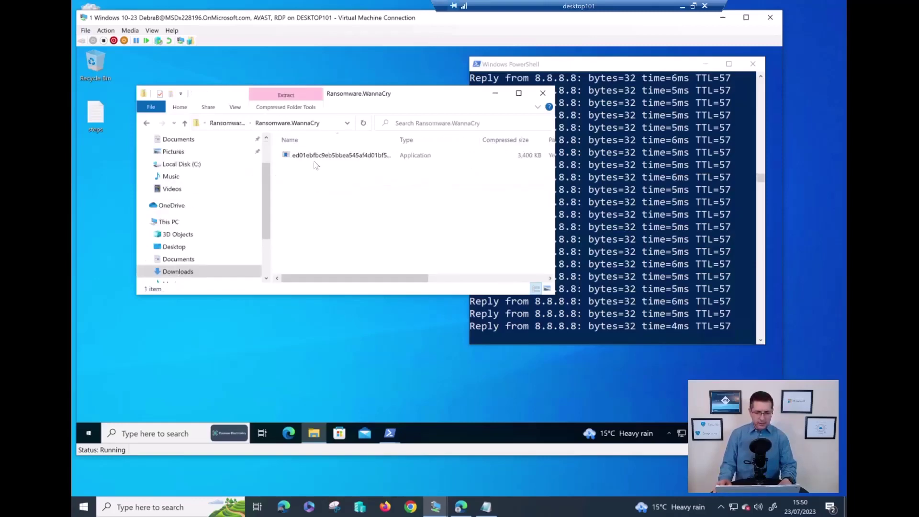
- Copy the executable from the Ransomware.WannaCry archive to the virtual machine's desktop, entering the archive password
drag(315, 159, 107, 206)
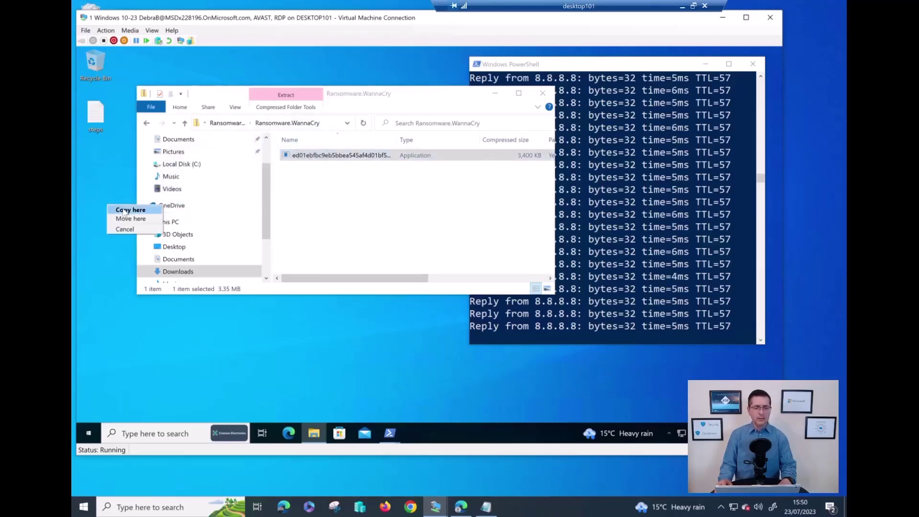
click(124, 211)
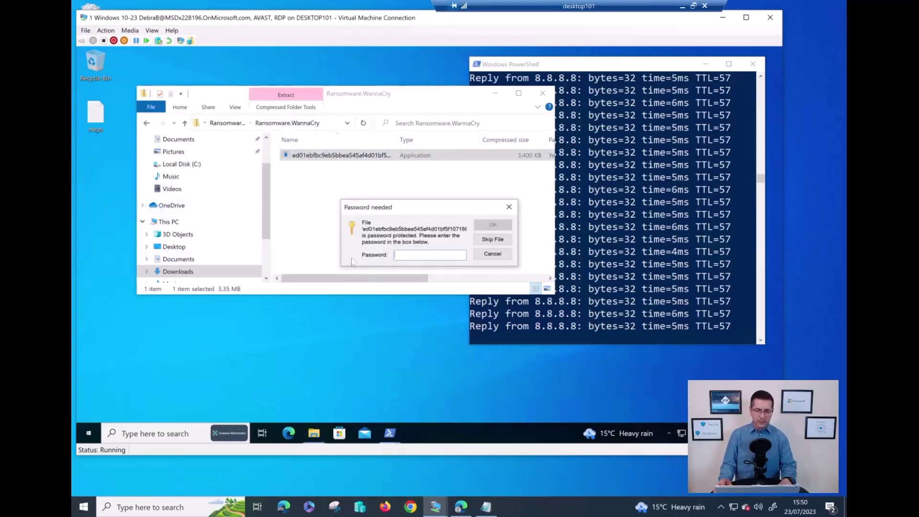
click(419, 256)
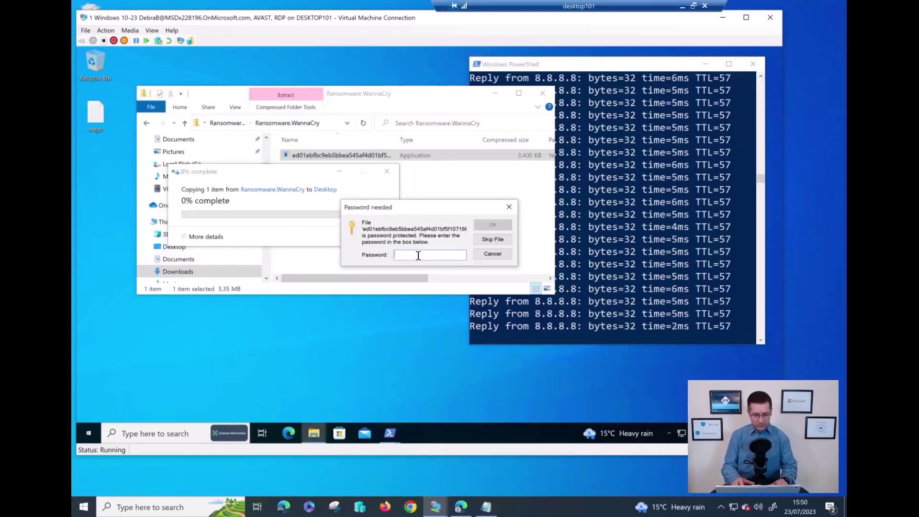
text(infected)
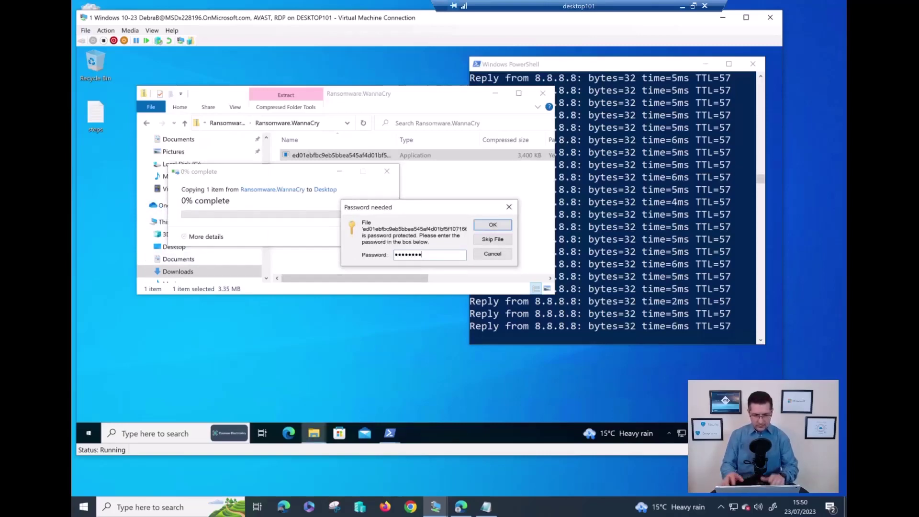
click(486, 223)
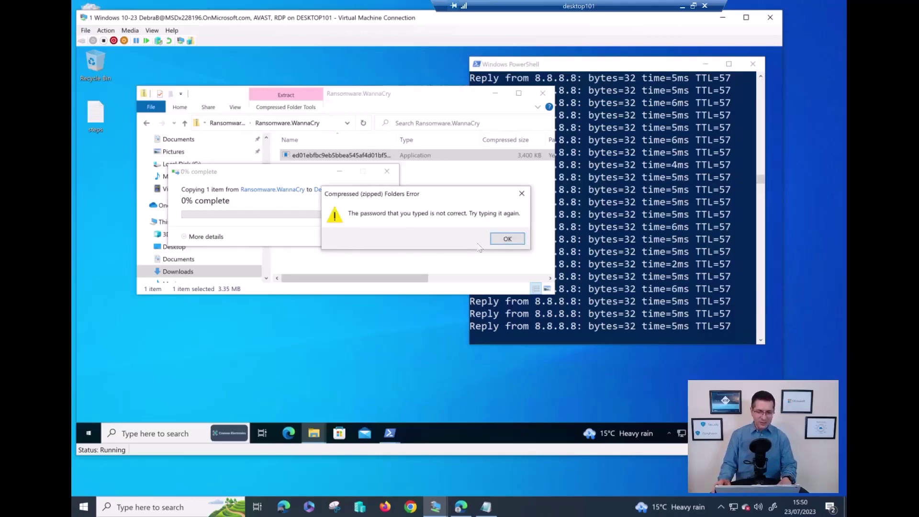
click(506, 238)
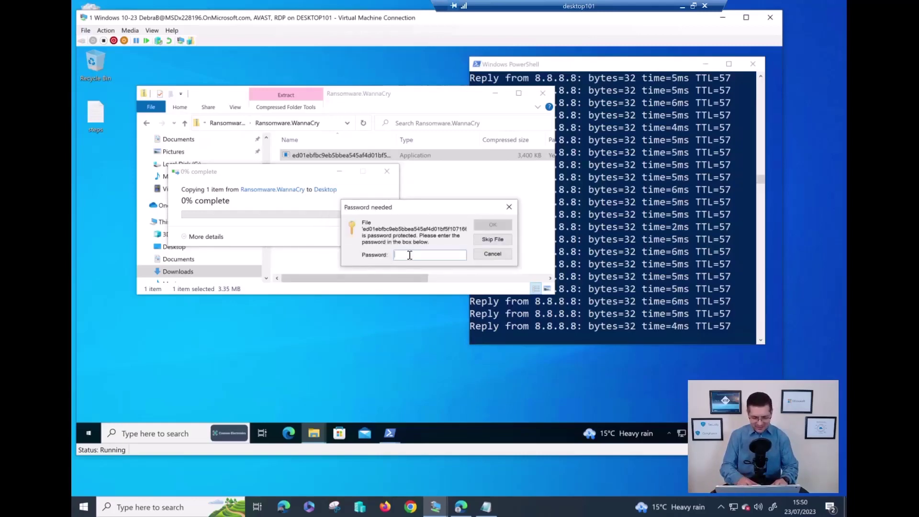
text(infecte)
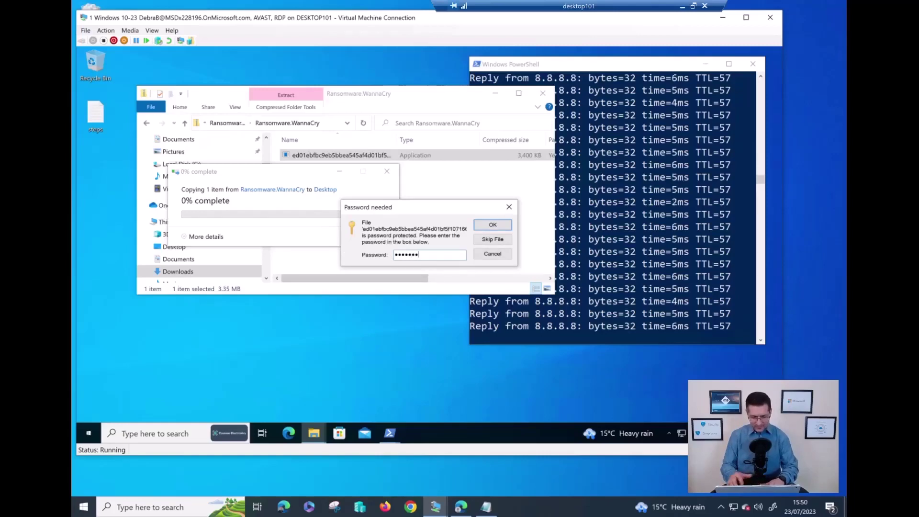
text(d)
click(492, 225)
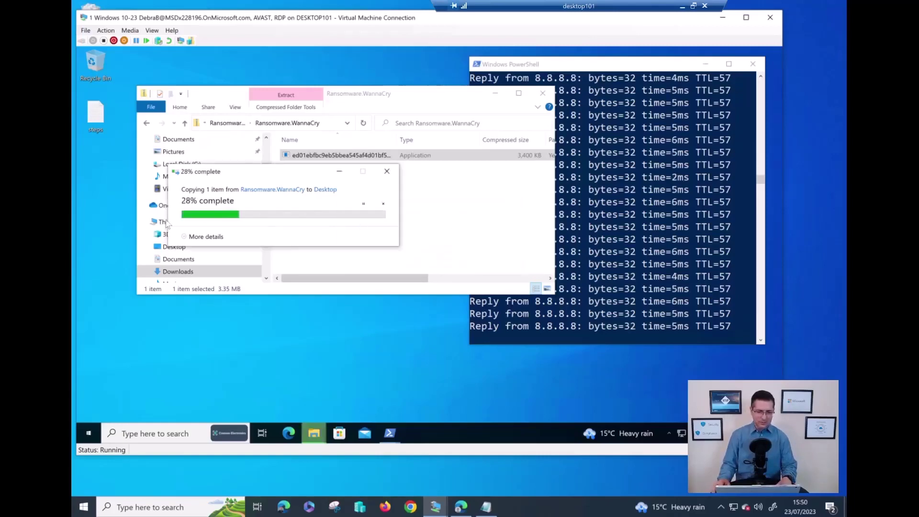
- Run the copied executable from the virtual machine's desktop despite the unverified publisher, and dismiss the resulting error
double_click(100, 173)
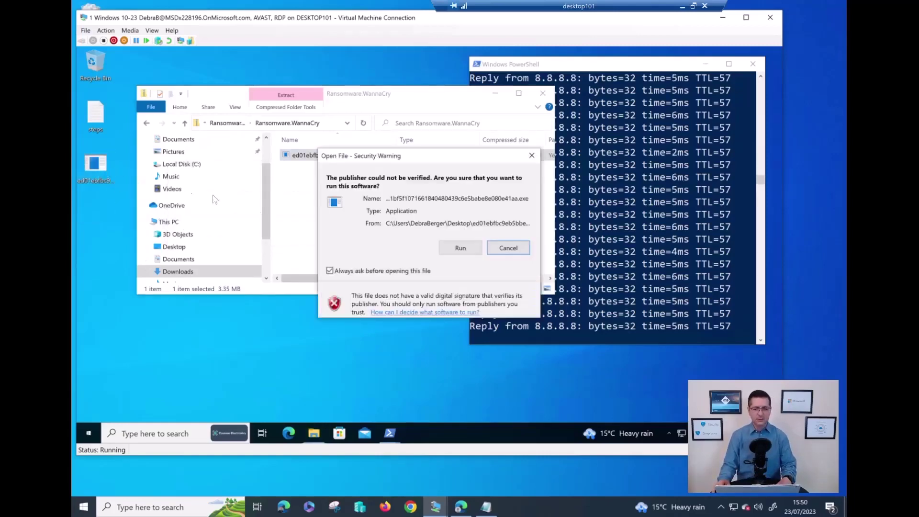
click(450, 248)
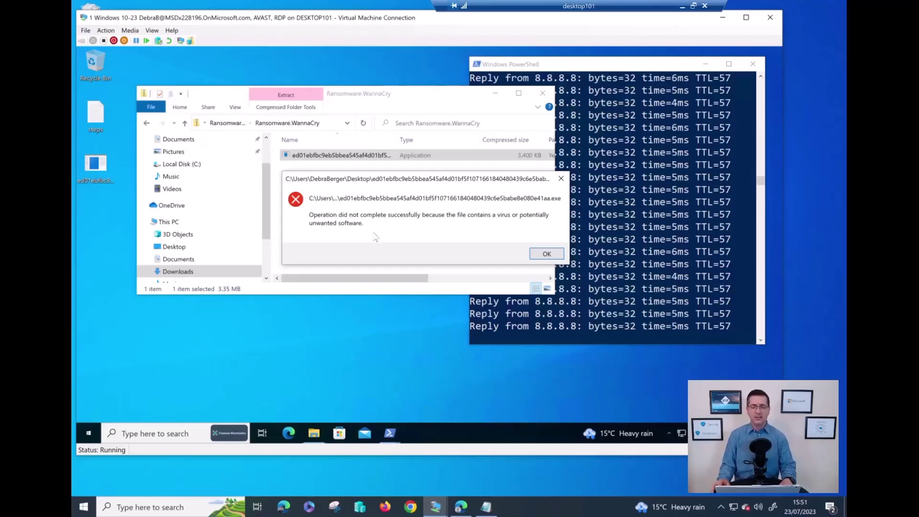
click(561, 178)
- Widen the name column to read the archived executable's full name, and close the folder window
drag(396, 140, 537, 144)
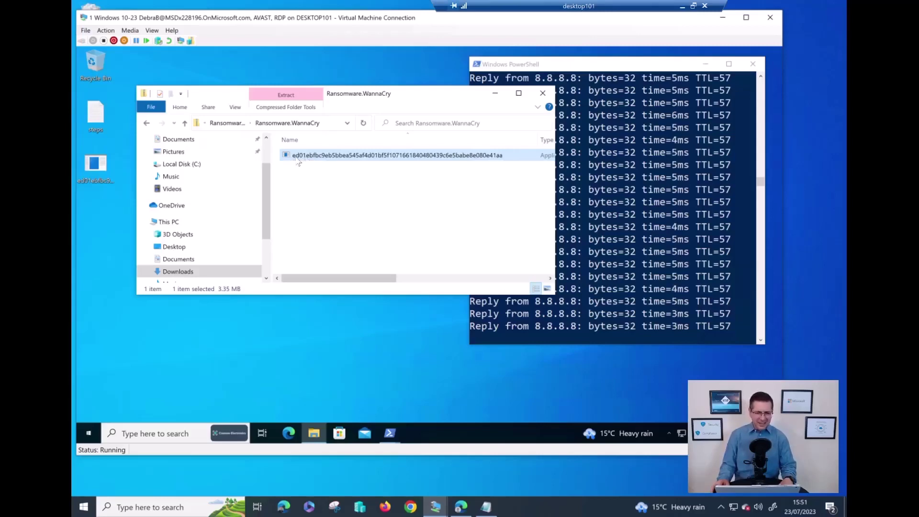
drag(320, 278, 376, 278)
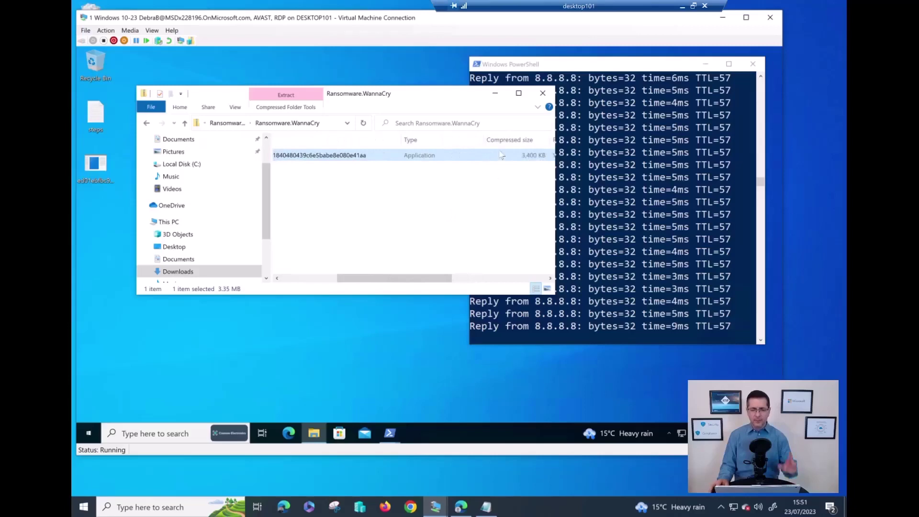
click(543, 92)
- Check the hostname output beside the running ping in the Windows 10-23 and Server 2016-06 virtual machines
mouse_move(387, 429)
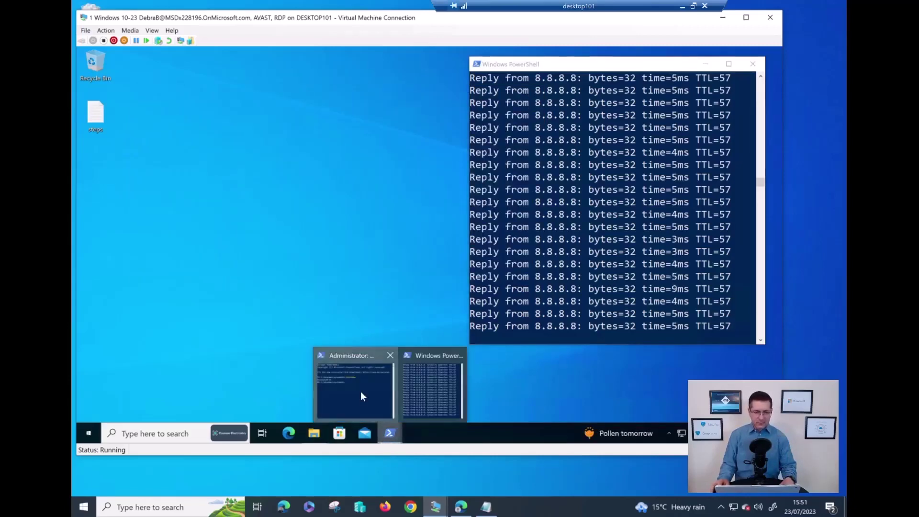
click(361, 391)
drag(151, 145, 104, 144)
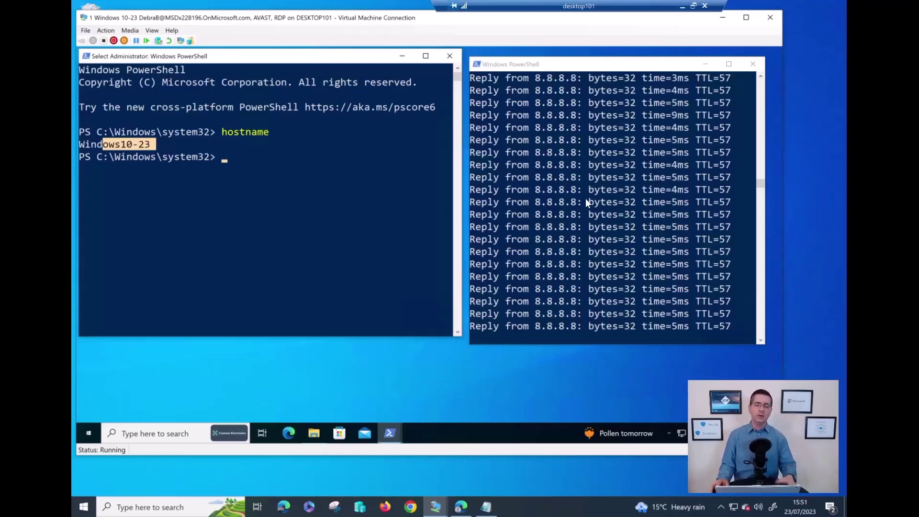
mouse_move(461, 507)
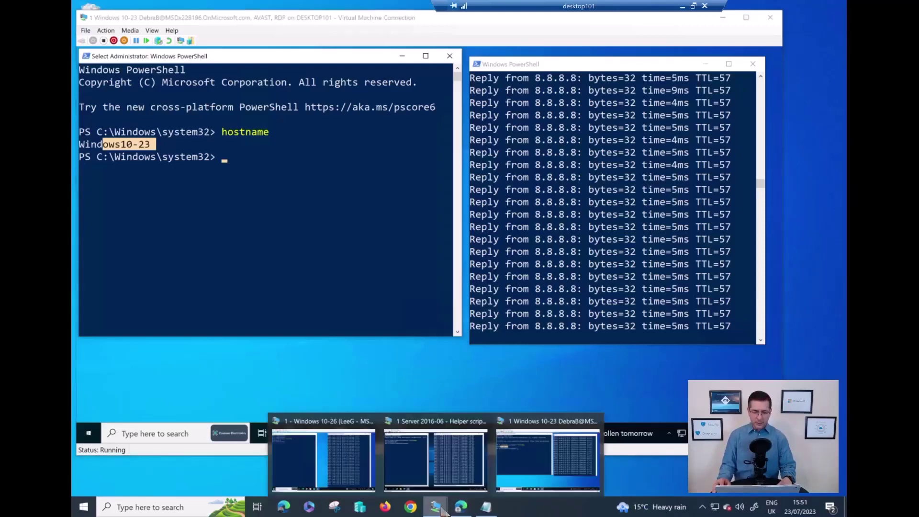
click(446, 454)
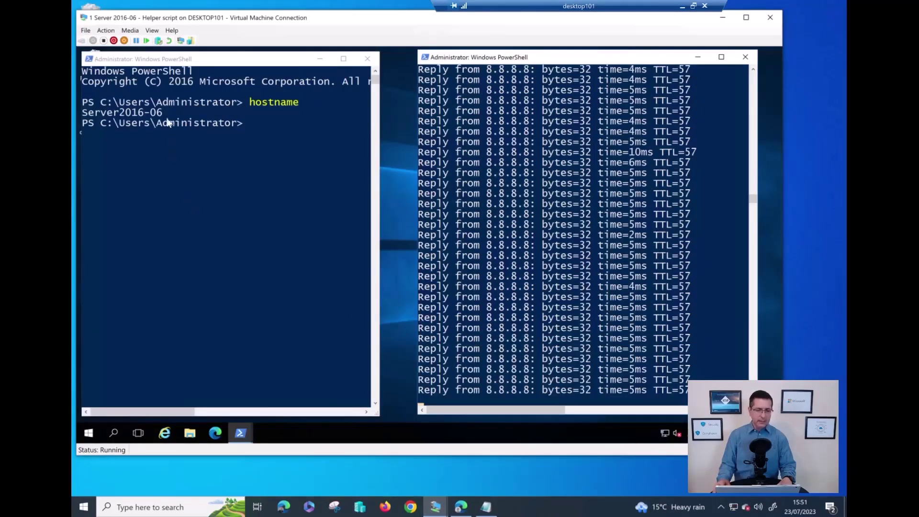
click(148, 117)
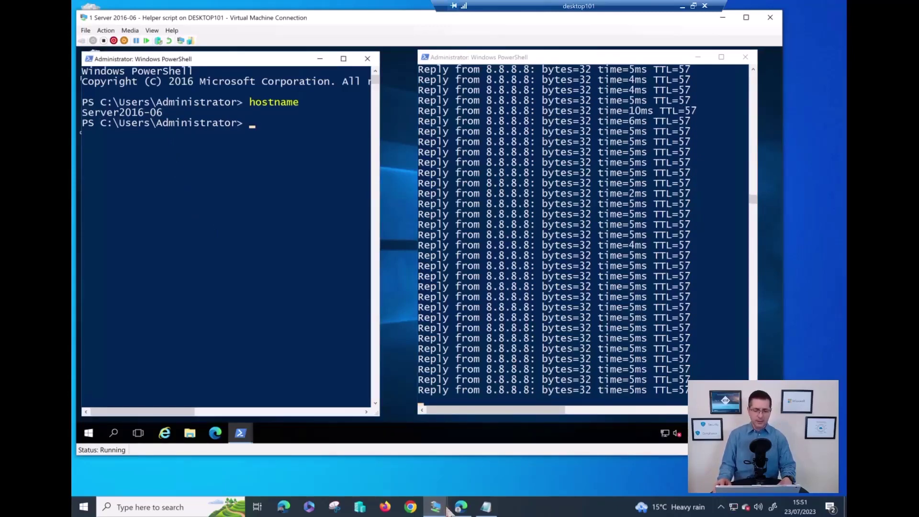
- Check the hostname and running ping in the Windows 10-26 virtual machine, and highlight the "3 VMs (ping)" item in the notes
mouse_move(434, 508)
click(334, 451)
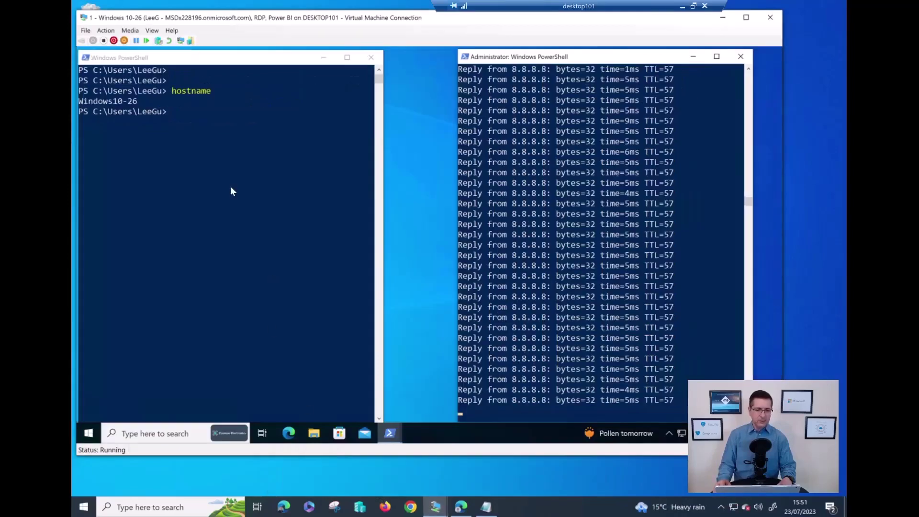
click(88, 104)
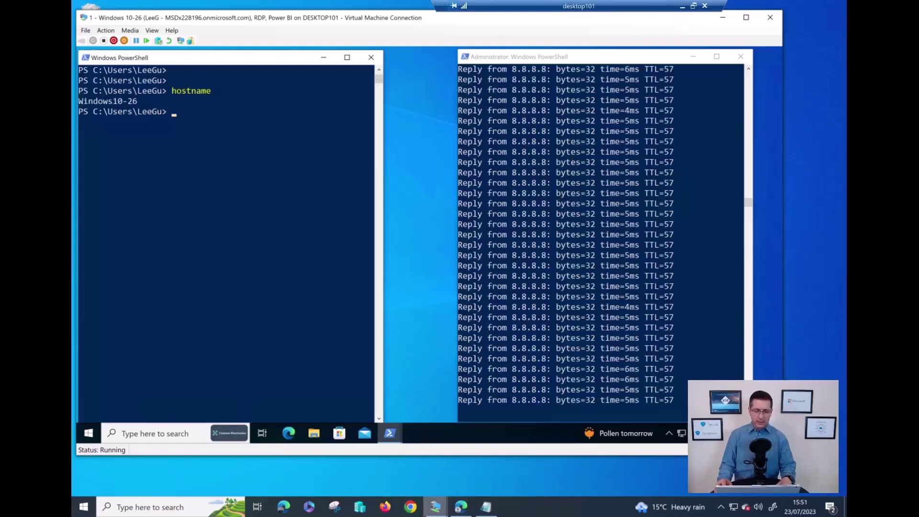
click(486, 508)
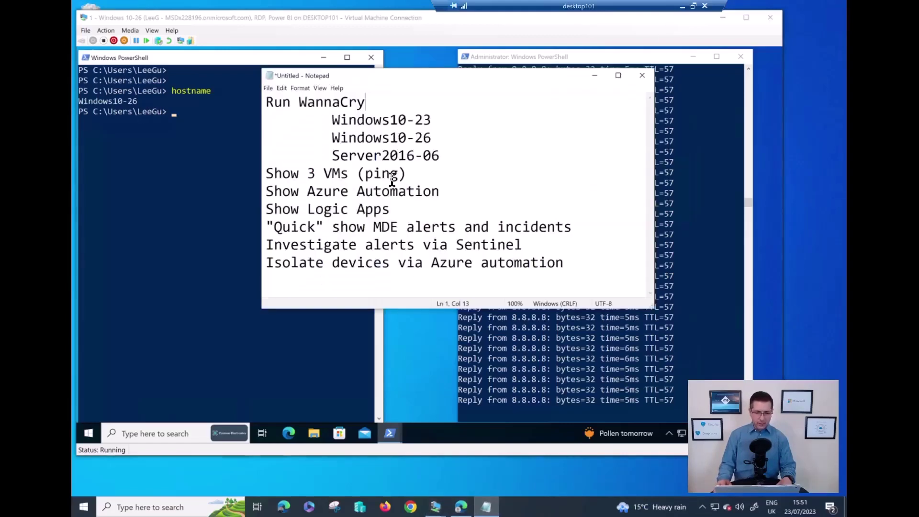
drag(299, 174, 390, 173)
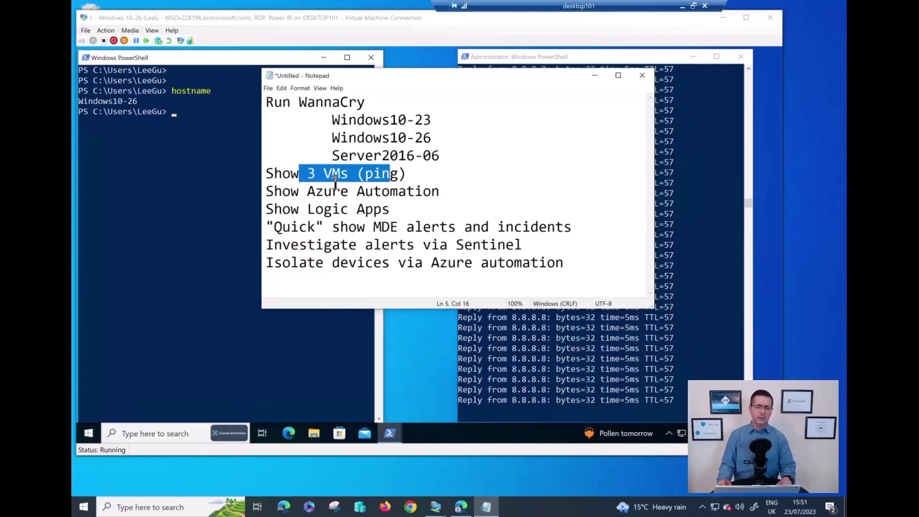
- Switch to Microsoft 365 Defender in the browser and review the impacted assets in the alerts list
click(461, 508)
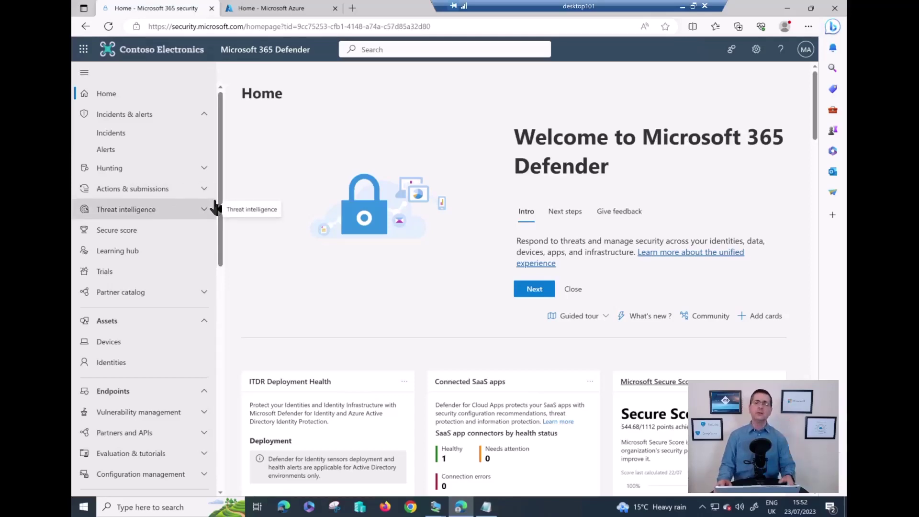
click(137, 158)
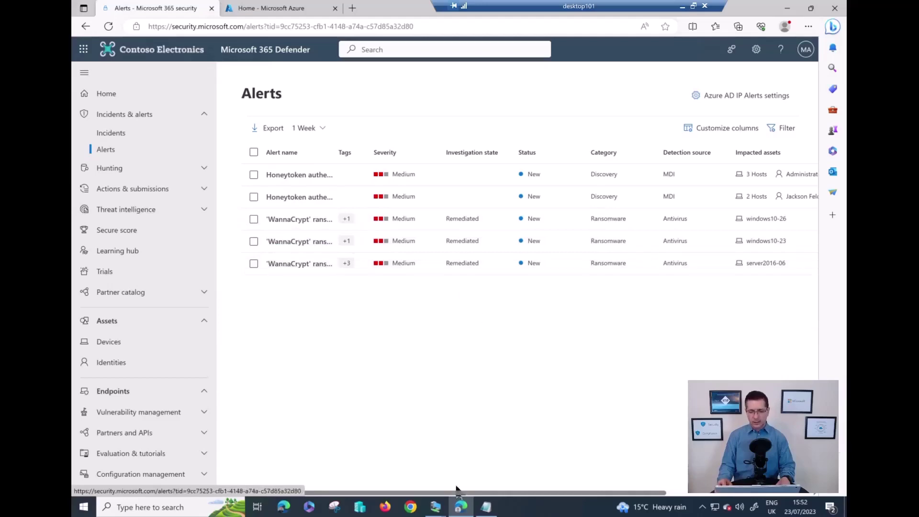
drag(456, 488, 557, 485)
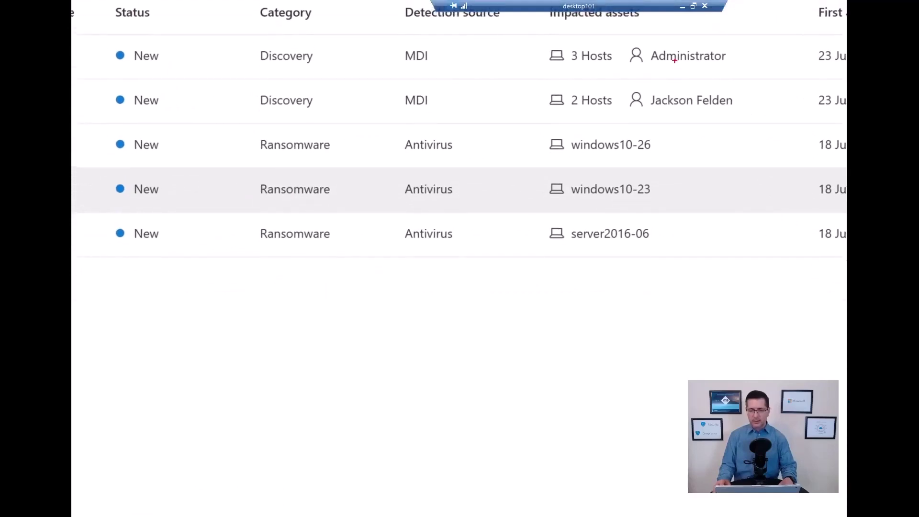
drag(664, 127, 674, 262)
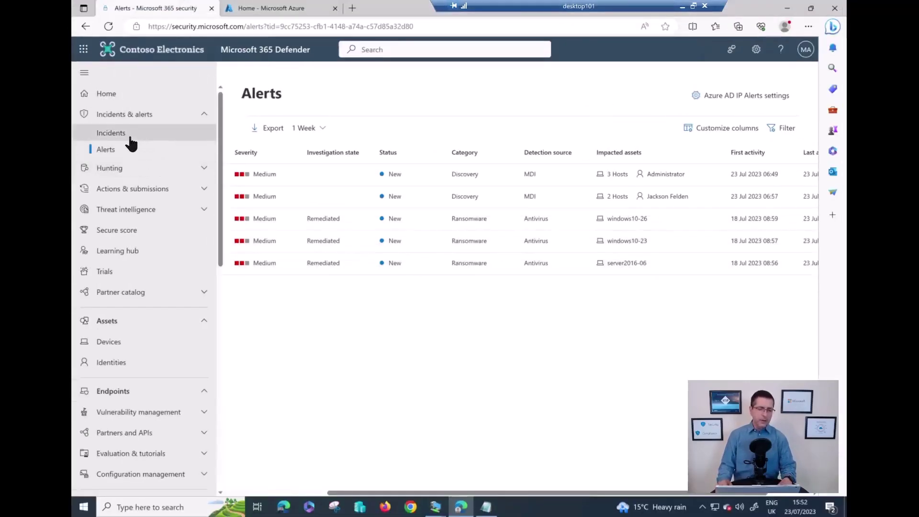
- Open the incidents list and expand the 'WannaCrypt' ransomware incident to examine its alerts and impacted assets
click(128, 140)
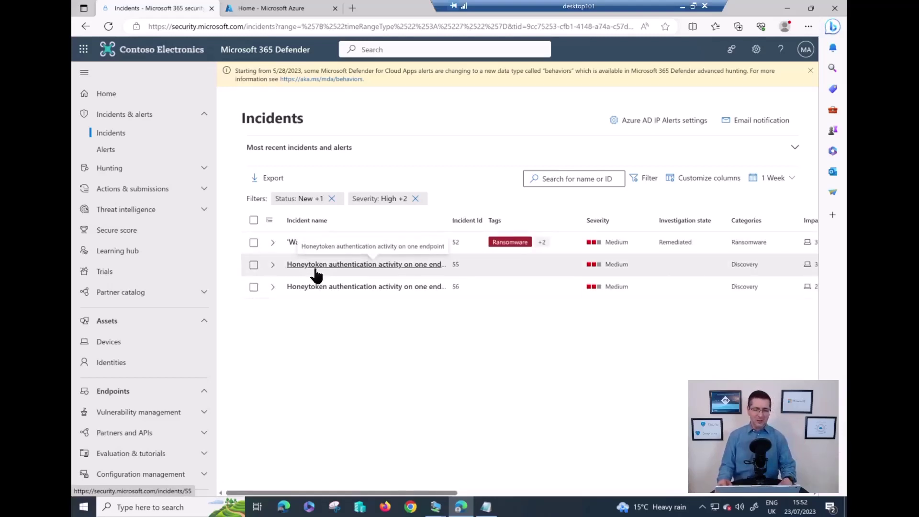
click(273, 243)
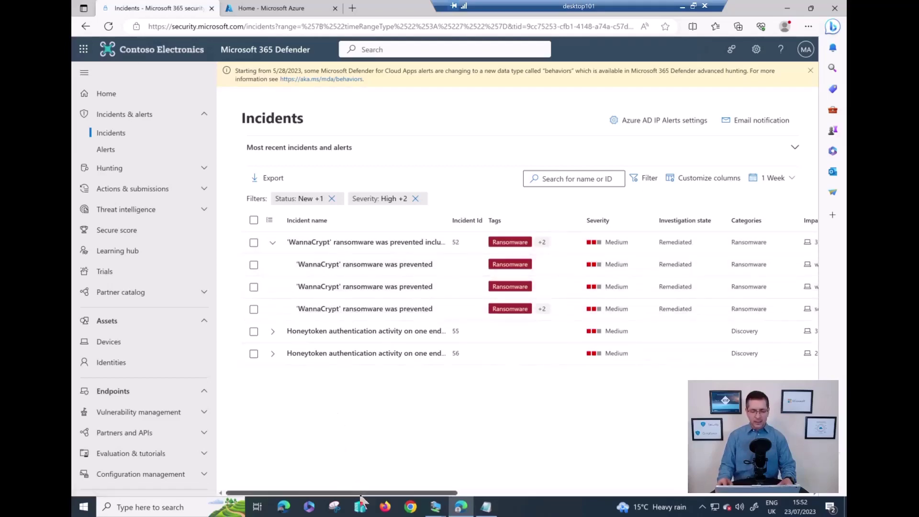
drag(362, 492, 396, 493)
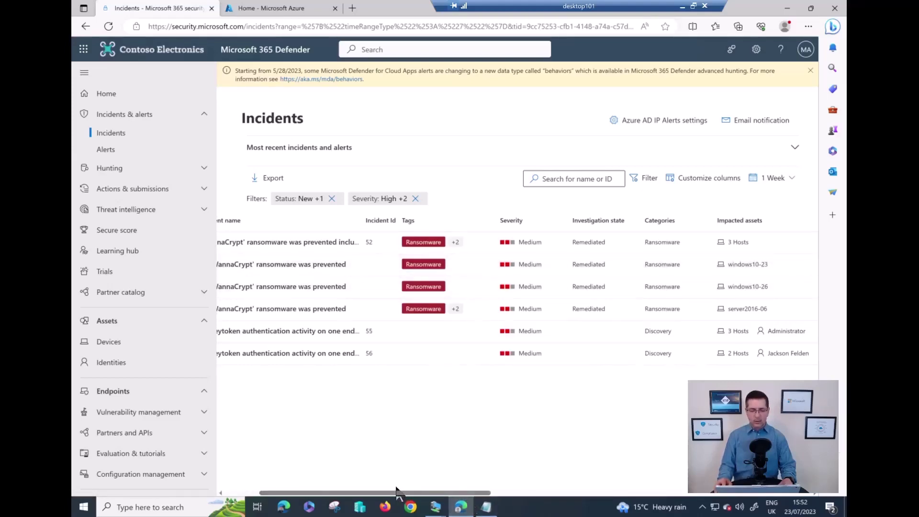
drag(362, 498, 268, 473)
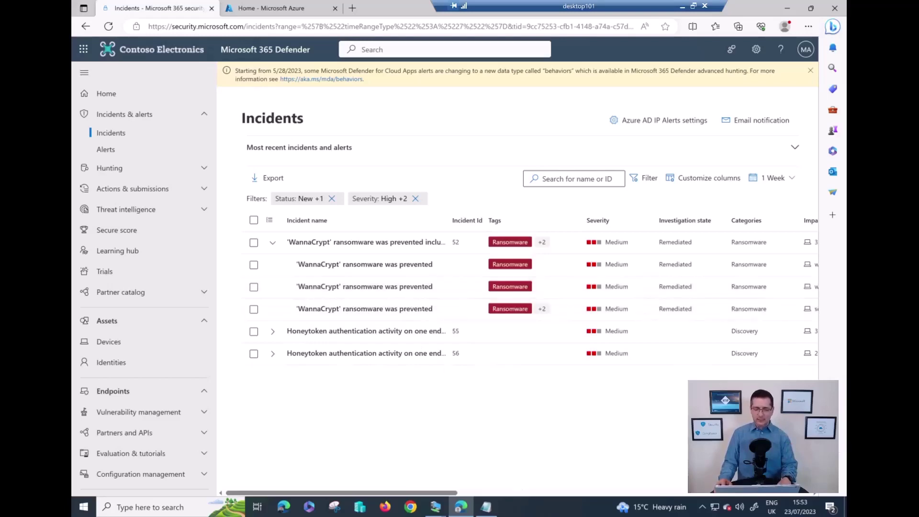
- Return to the Notepad agenda and highlight the "Show Azure Automation" line
click(486, 506)
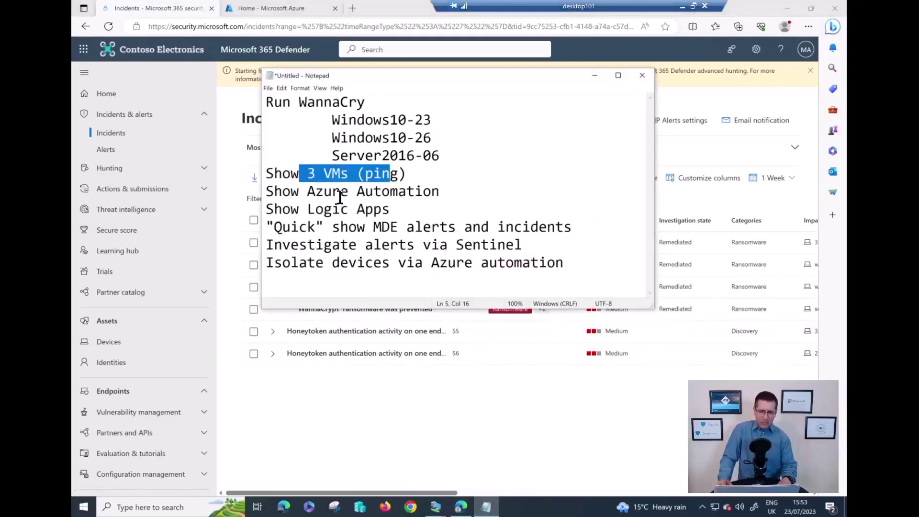
click(365, 196)
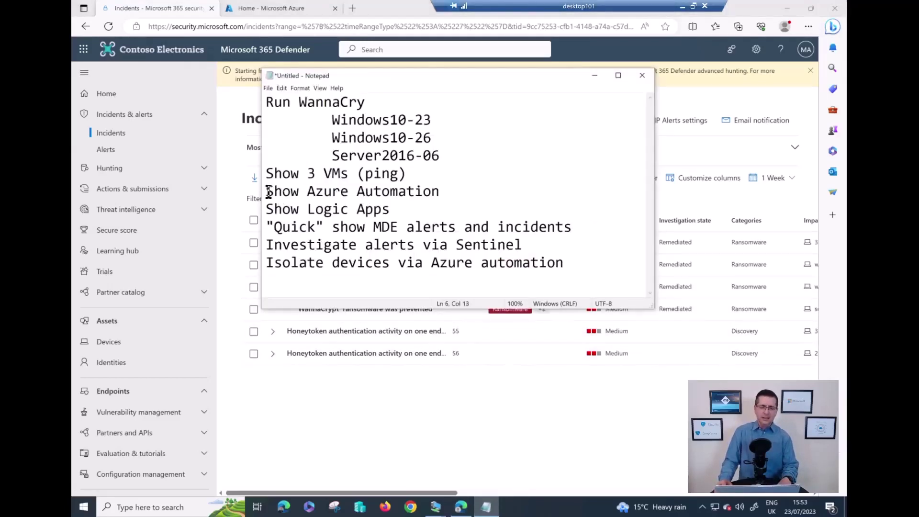
drag(268, 191, 441, 191)
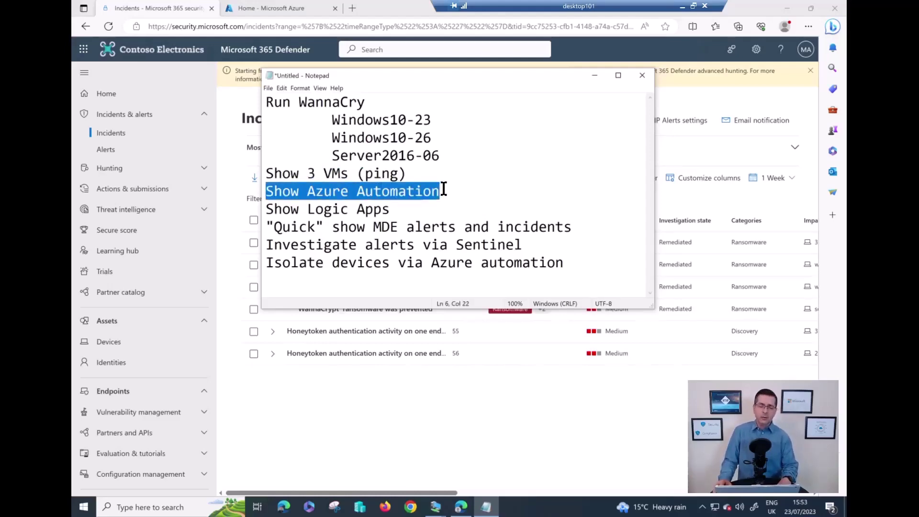
- Highlight the "Show Logic Apps" line in the Notepad agenda and switch to the Microsoft Azure home page in the browser
drag(391, 209, 282, 209)
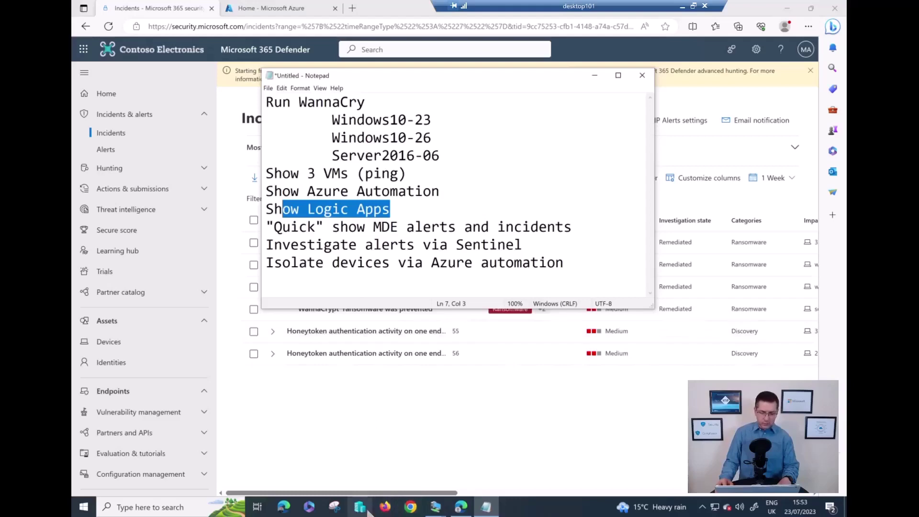
click(460, 507)
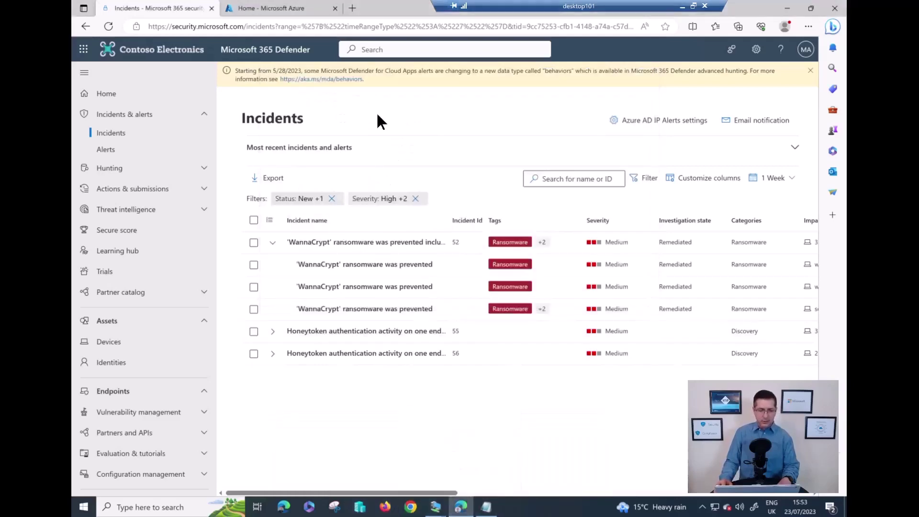
click(270, 10)
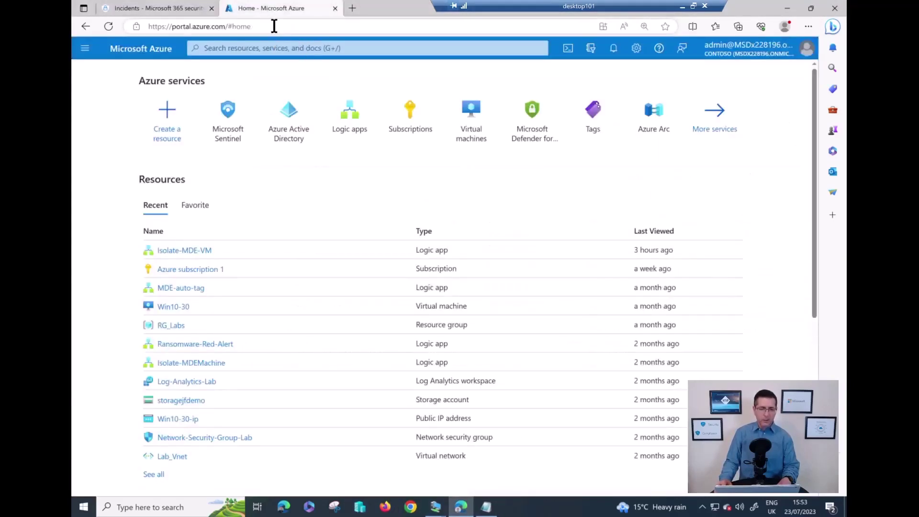
- Select the portal.azure.com address and underline it with an on-screen annotation, and clear the annotation
click(259, 25)
drag(236, 26, 122, 35)
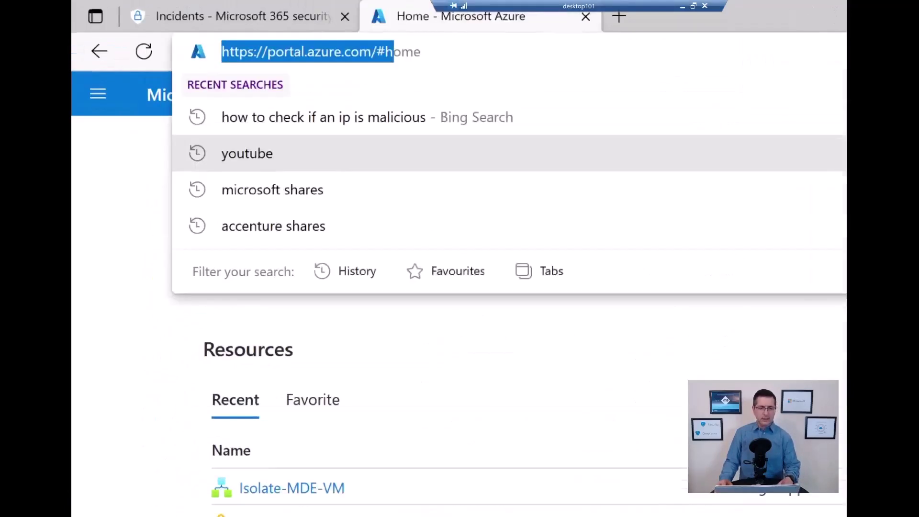
drag(245, 67, 348, 62)
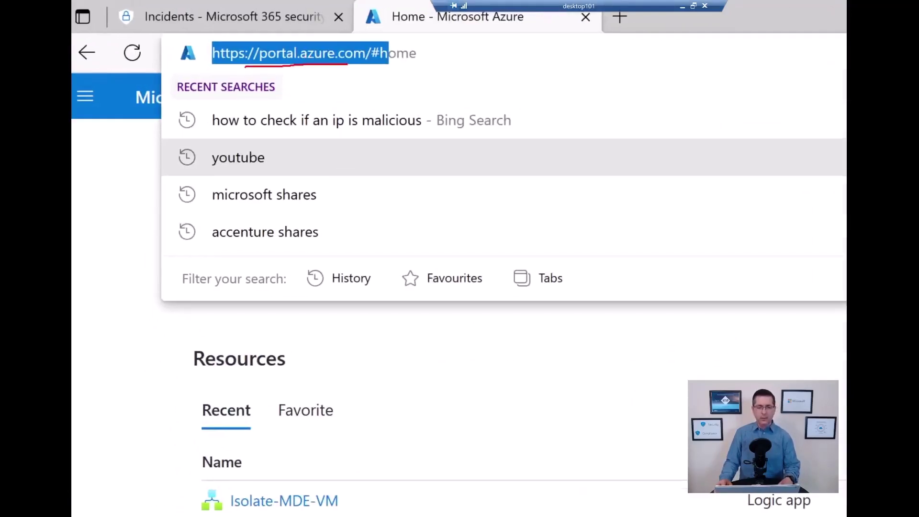
key(Escape)
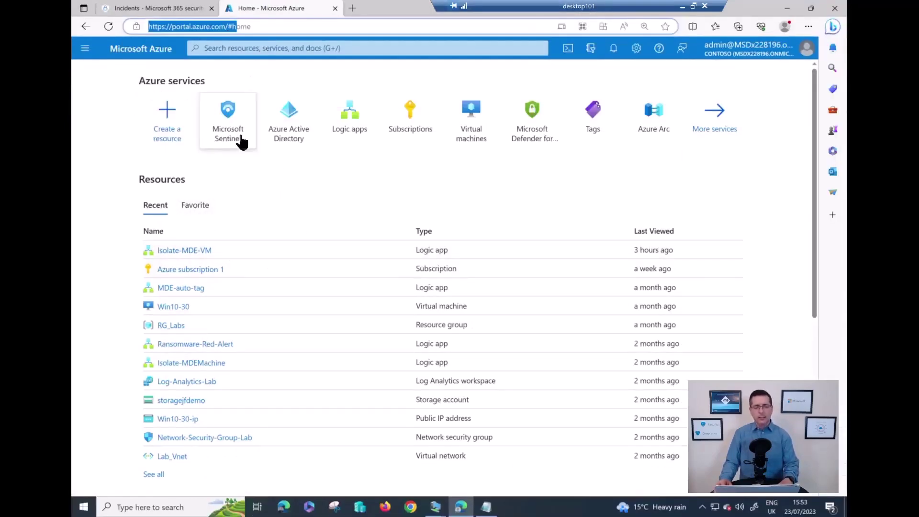
- Open Microsoft Sentinel from the recent Azure services and enter the Log-Analytics-Lab workspace
click(234, 48)
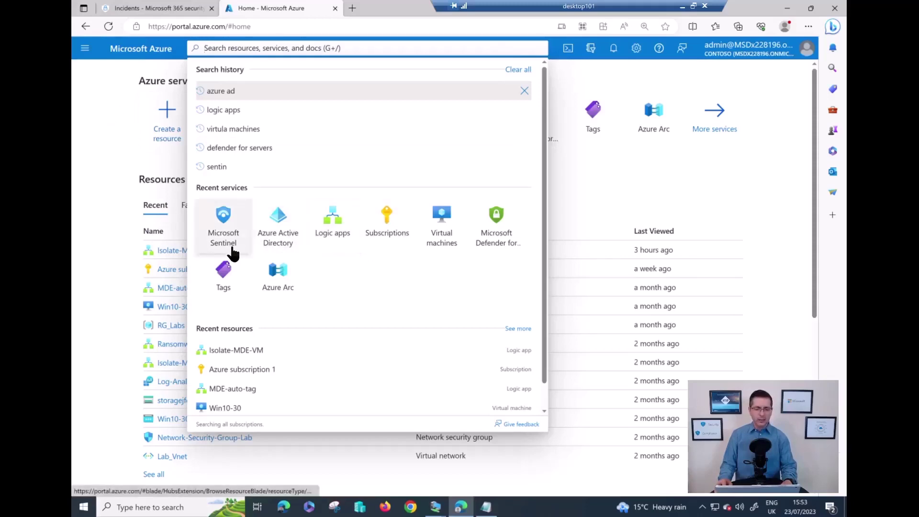
click(223, 220)
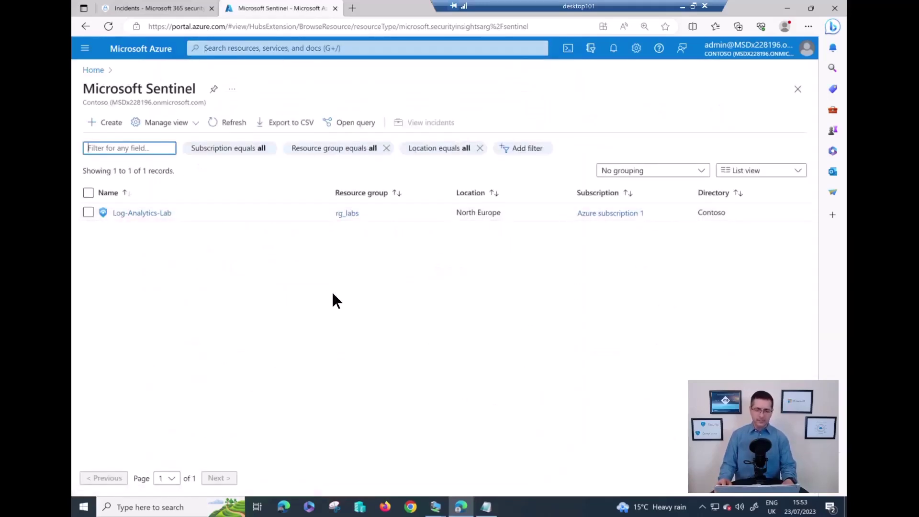
click(152, 217)
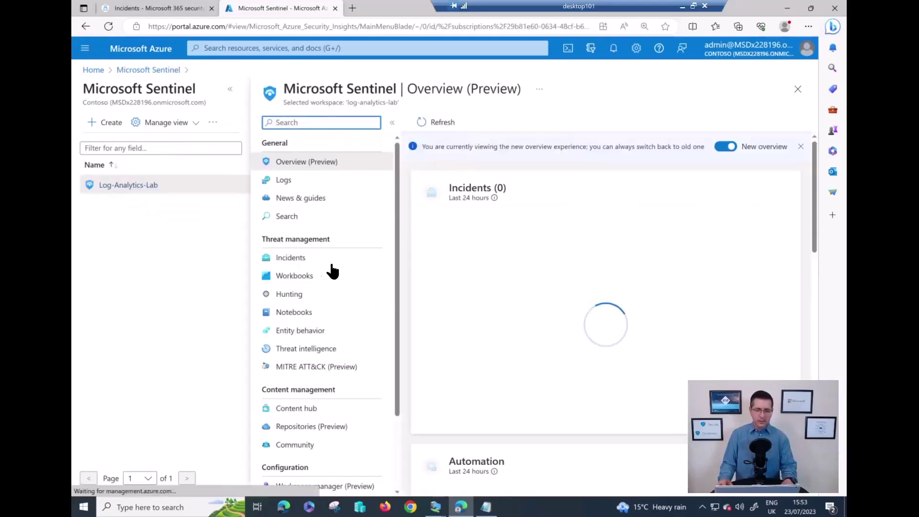
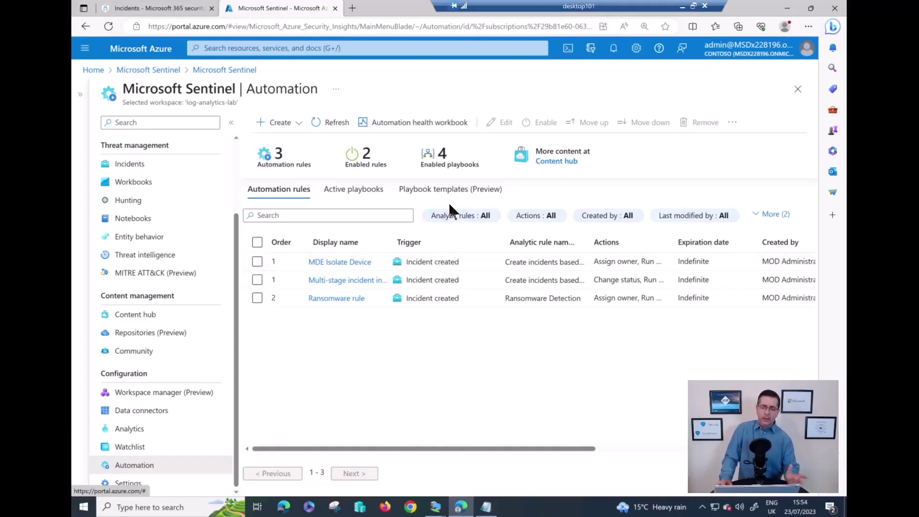
- Review the playbook templates on Sentinel's Automation page and return to the list of automation rules
click(423, 194)
scroll(401, 306, down, 3)
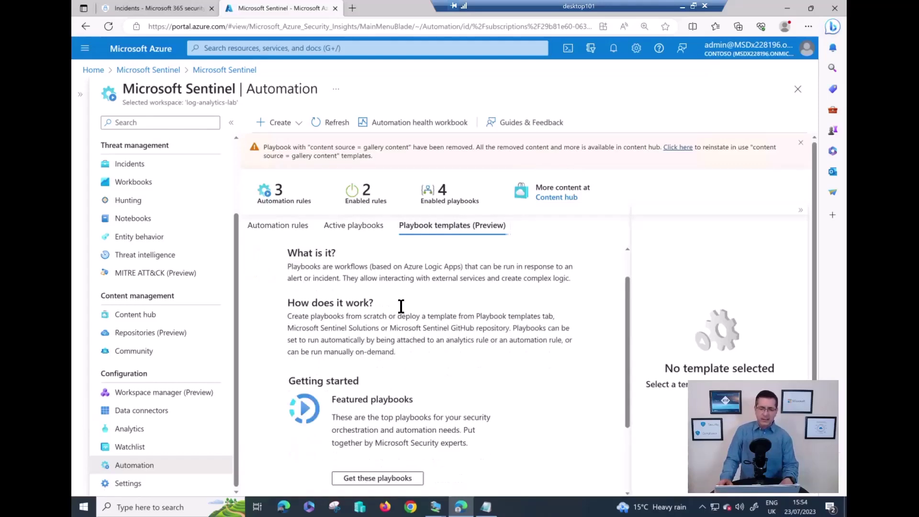
scroll(397, 306, up, 3)
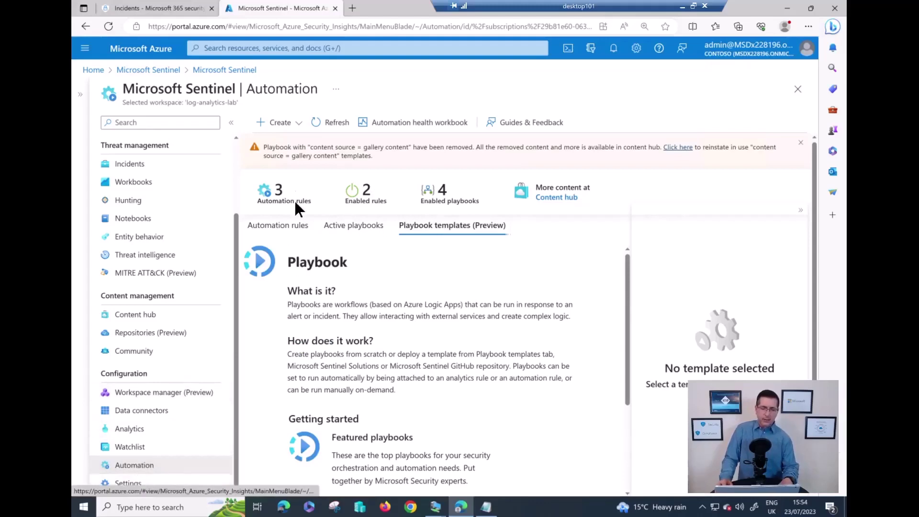
scroll(294, 302, down, 3)
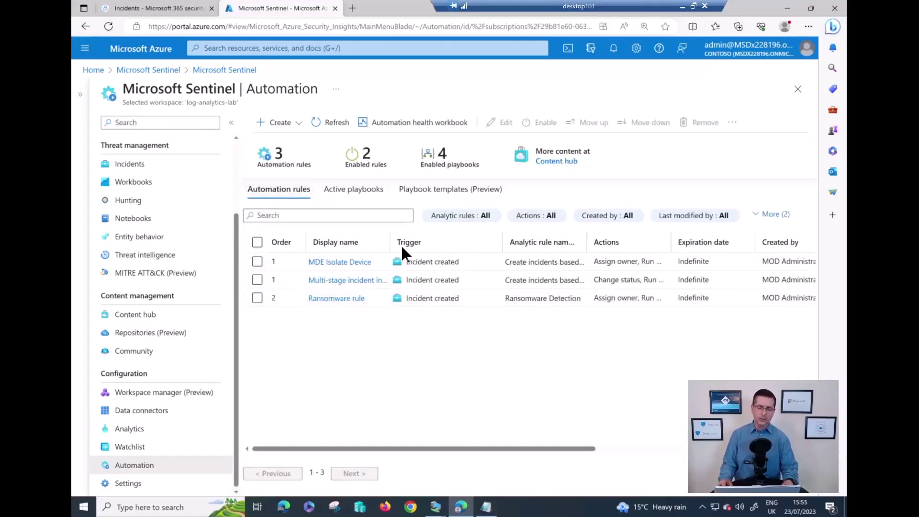
- Widen the Display name column and open the MDE Isolate Device automation rule to examine its trigger and conditions
drag(390, 243, 424, 242)
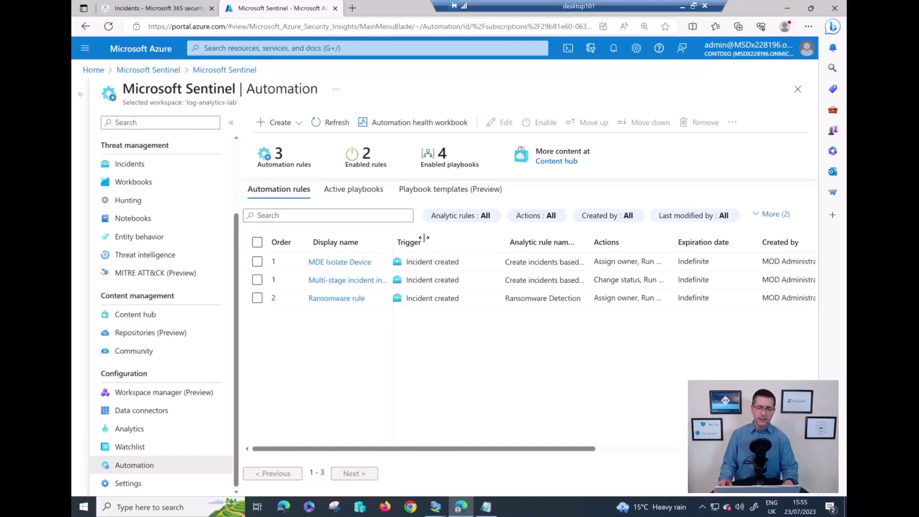
click(334, 264)
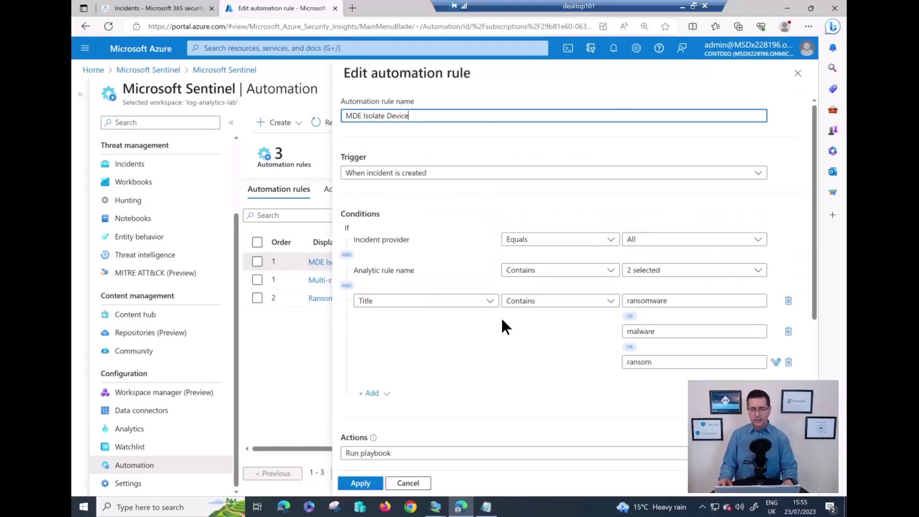
scroll(473, 234, down, 1)
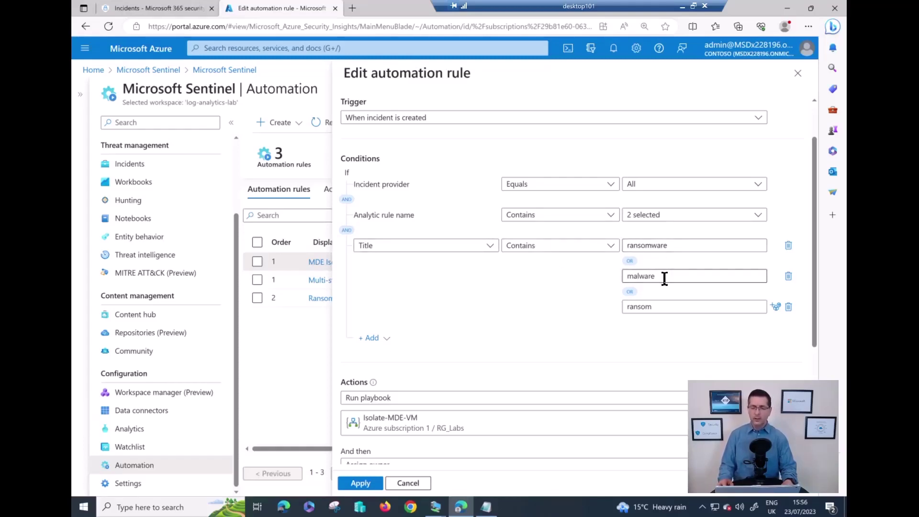
scroll(526, 310, down, 1)
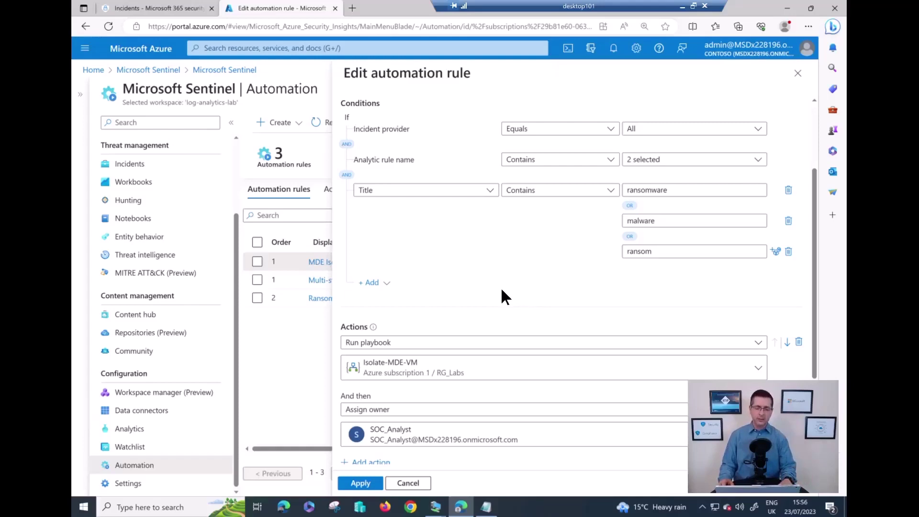
scroll(500, 292, down, 1)
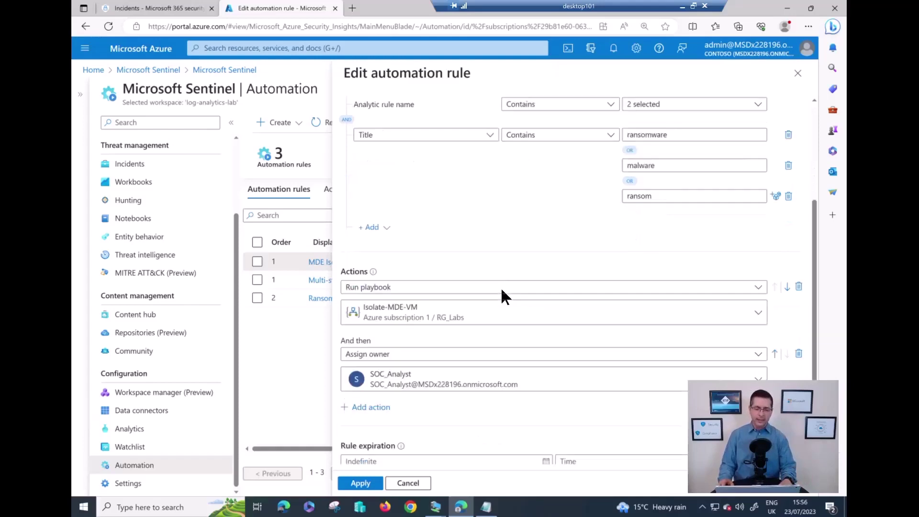
- Examine the rule's available action types, its playbook and owner assignments and its status, and close the rule without changes
click(401, 289)
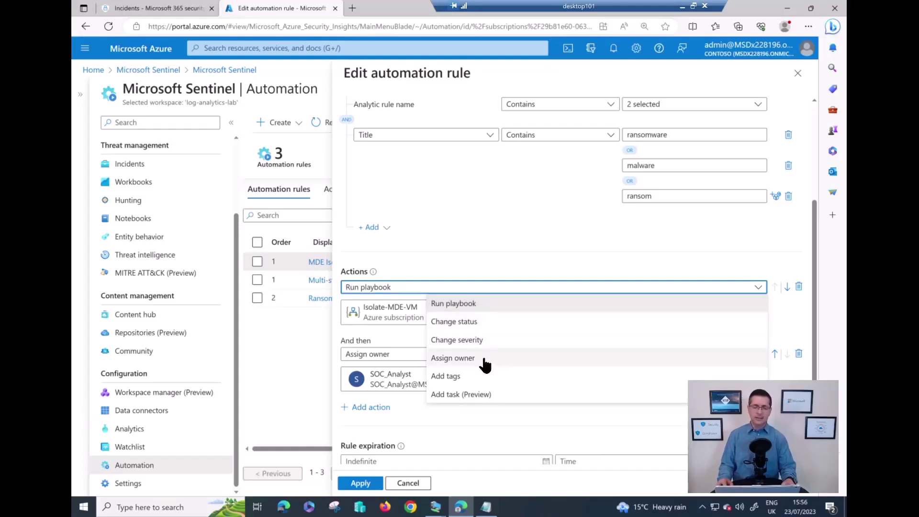
click(501, 256)
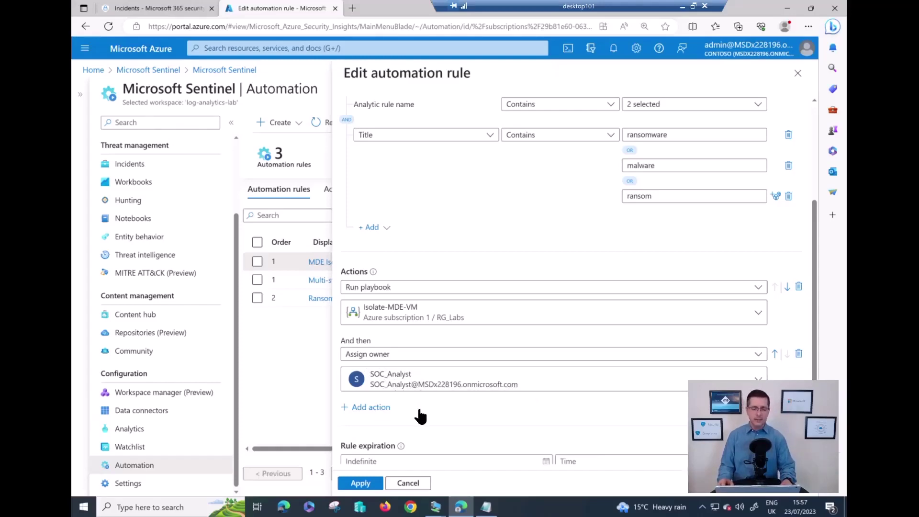
scroll(420, 416, down, 2)
scroll(420, 416, up, 5)
scroll(420, 416, down, 4)
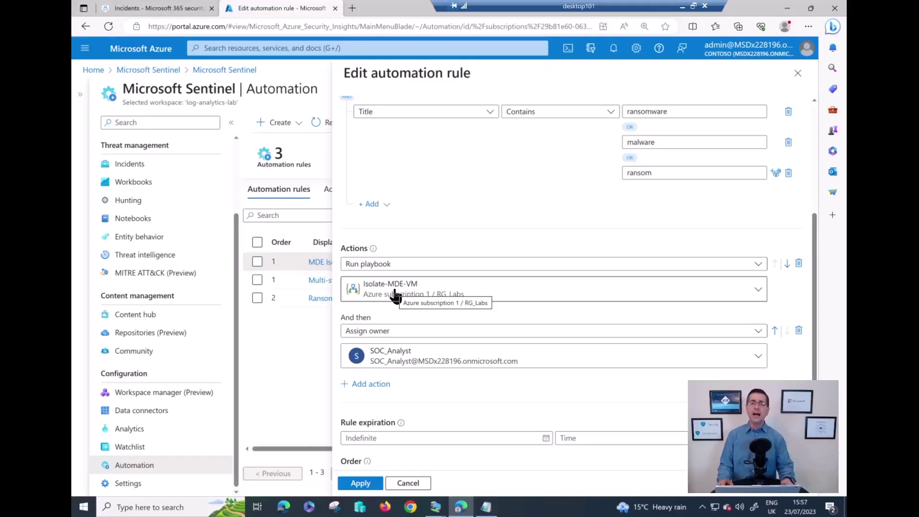
scroll(395, 295, down, 1)
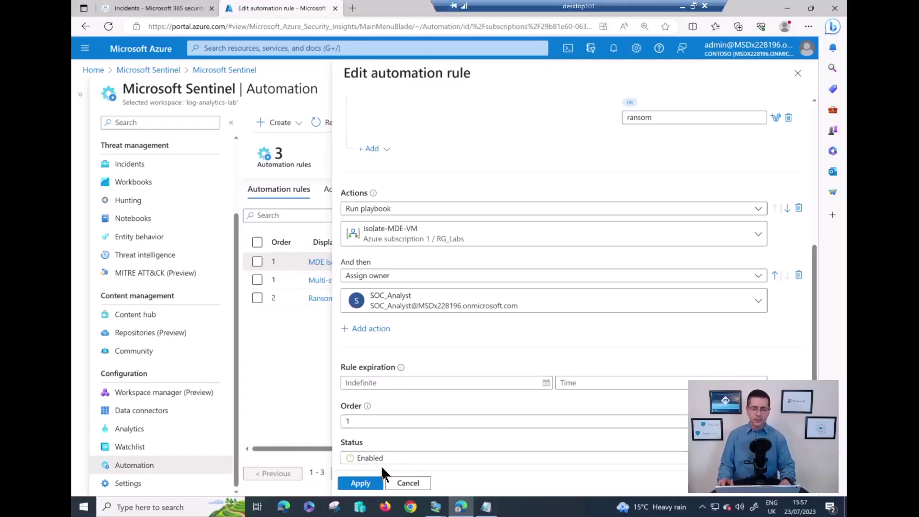
click(797, 74)
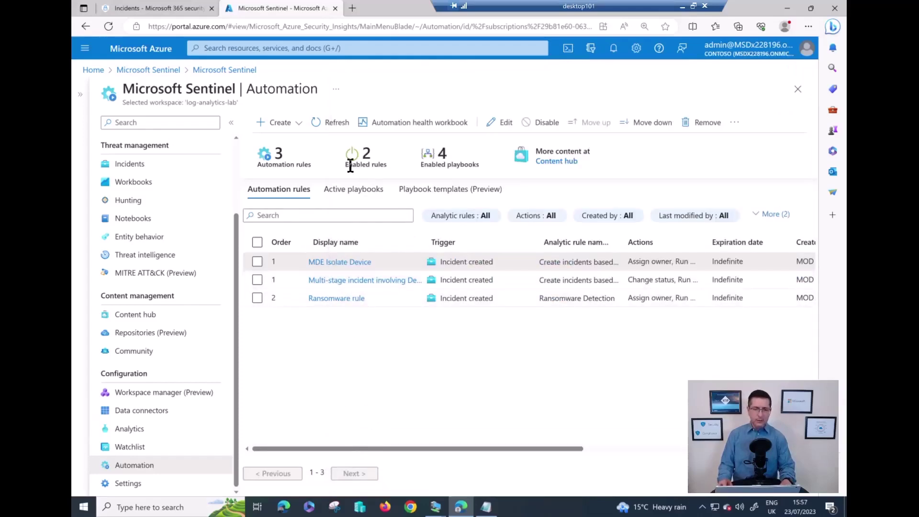
- Search the portal for "logic", open Logic apps and show the Isolate-MDE-VM app in the Logic app designer
click(308, 46)
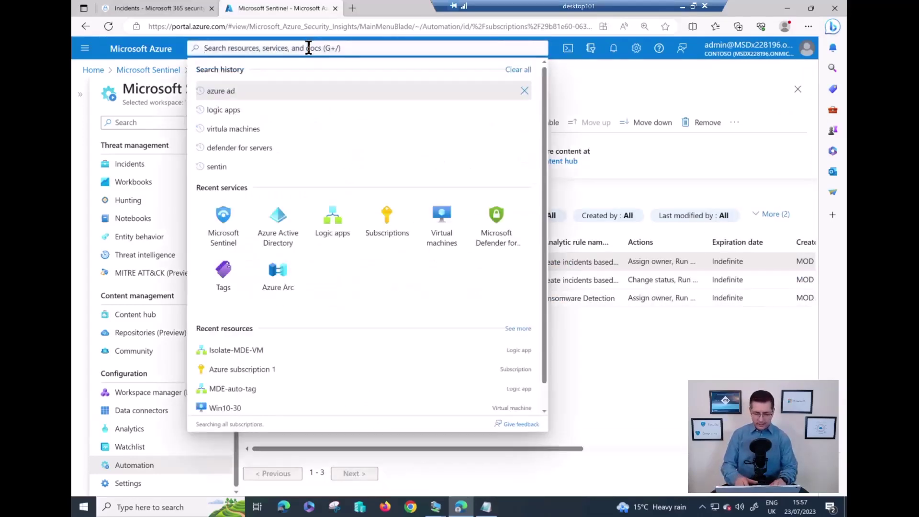
text(logic)
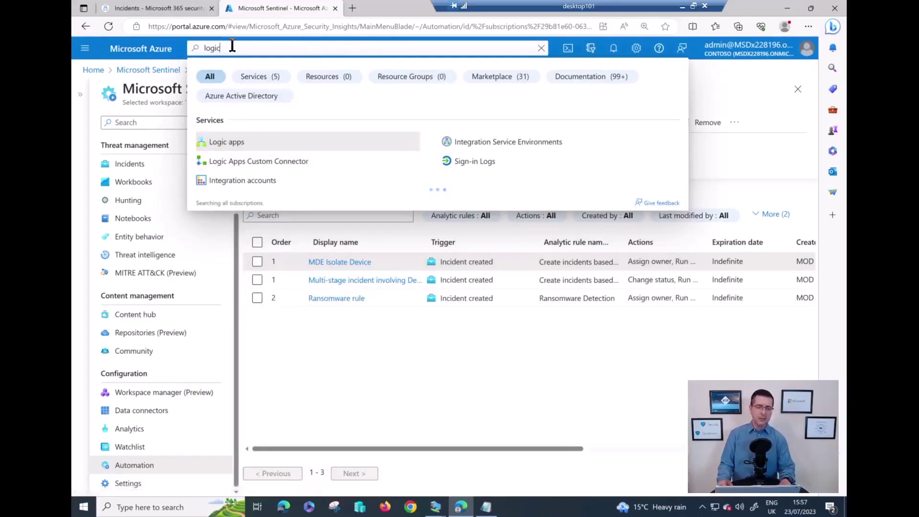
click(227, 142)
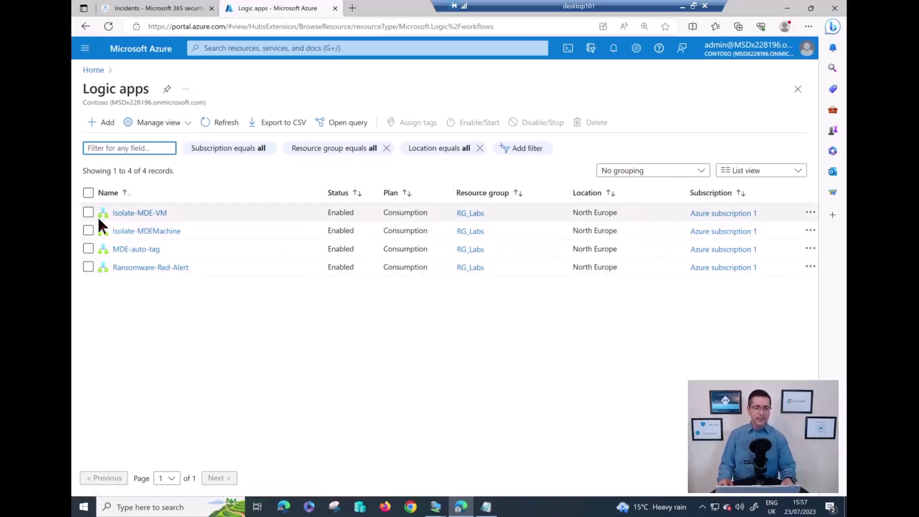
click(134, 213)
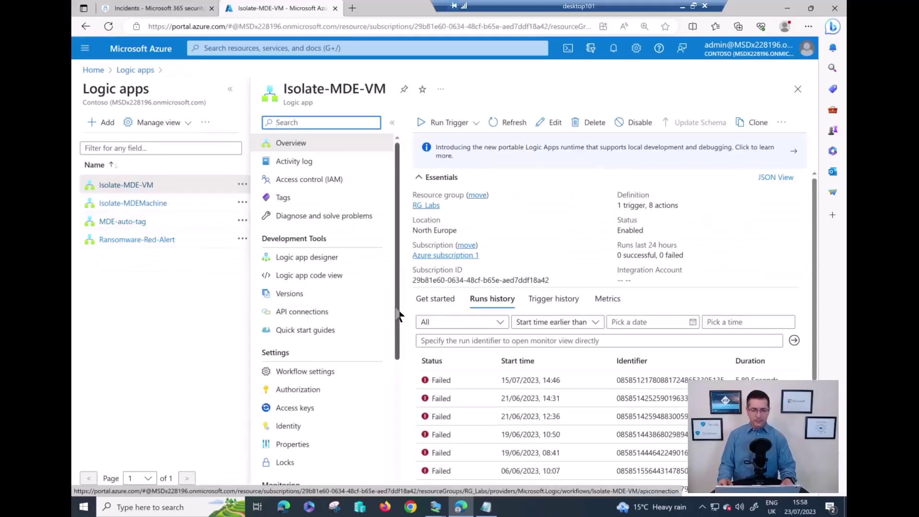
click(351, 264)
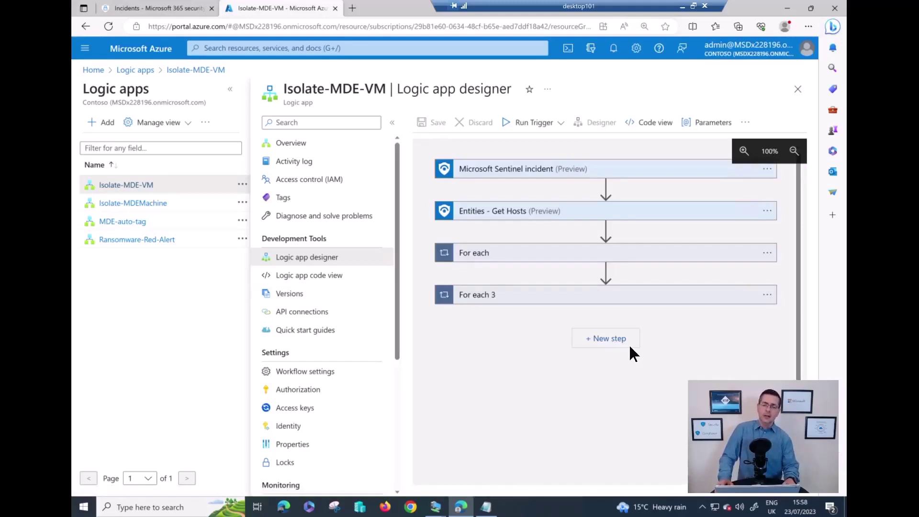
- Expand the Microsoft Sentinel incident trigger and the Entities - Get Hosts action to examine their settings
click(513, 177)
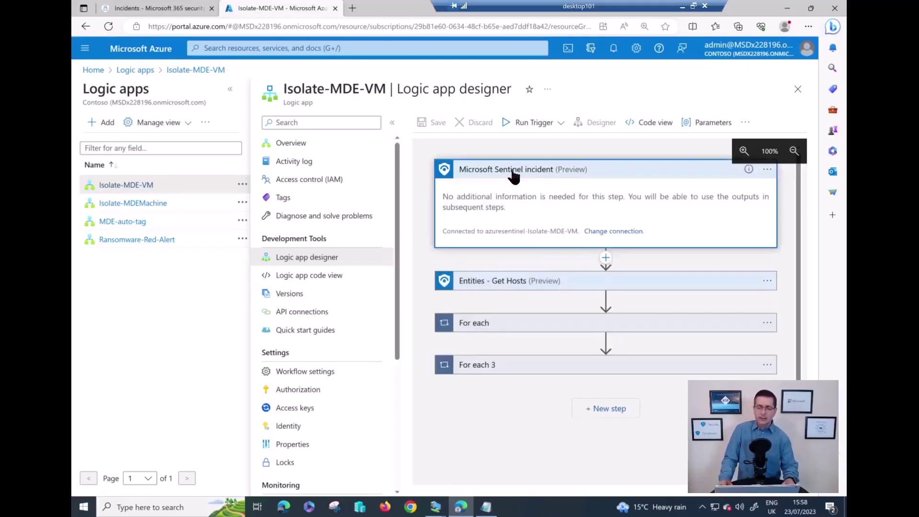
click(511, 283)
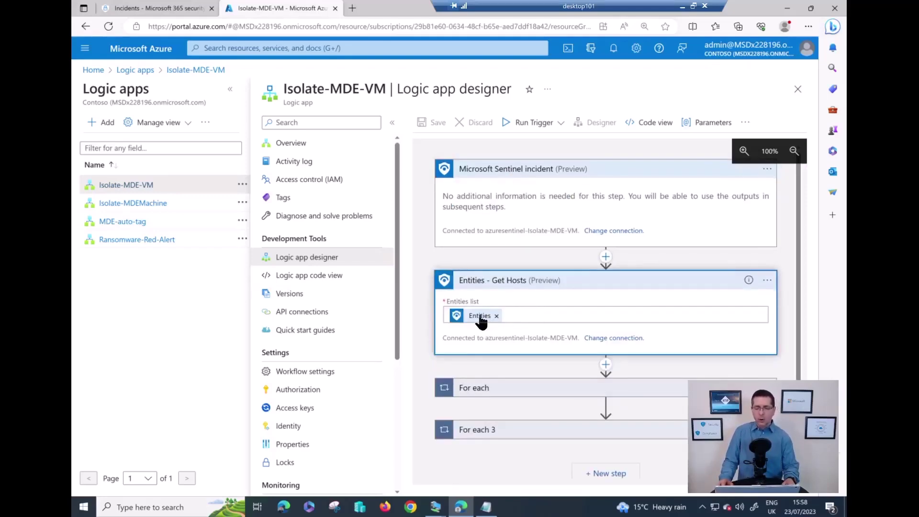
mouse_move(480, 320)
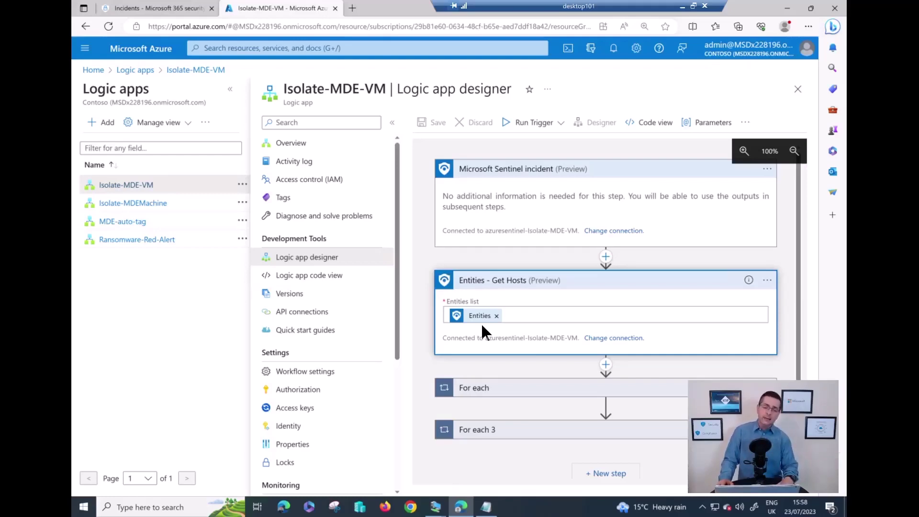
- Expand the first For each loop and its Condition to examine the true and false branches
scroll(503, 382, down, 1)
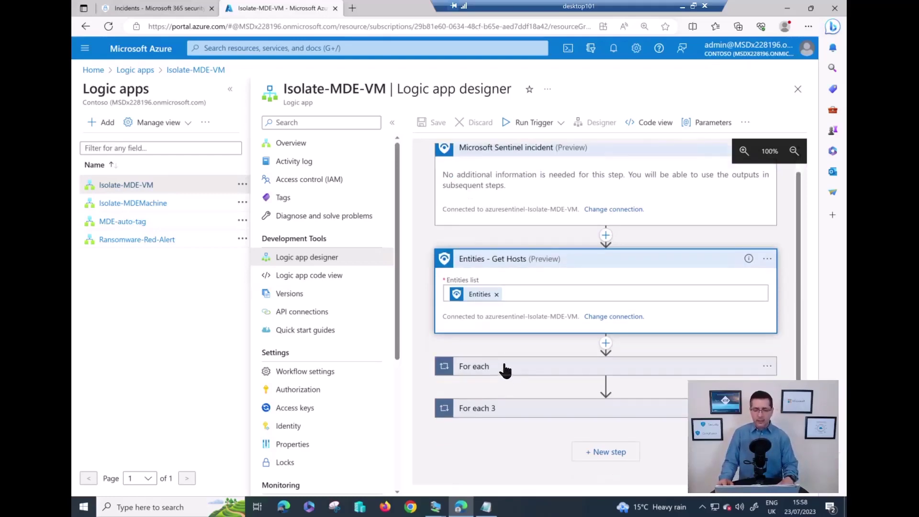
click(504, 369)
scroll(502, 368, down, 2)
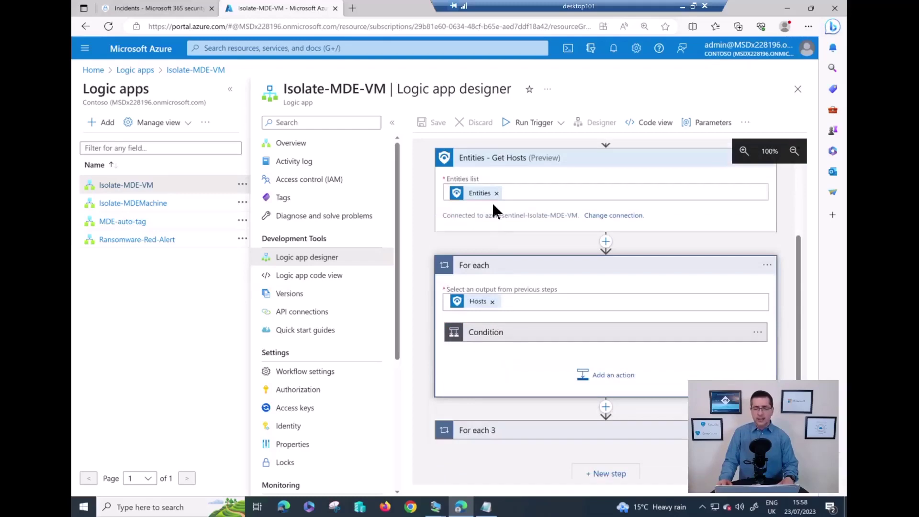
click(508, 334)
scroll(569, 368, down, 3)
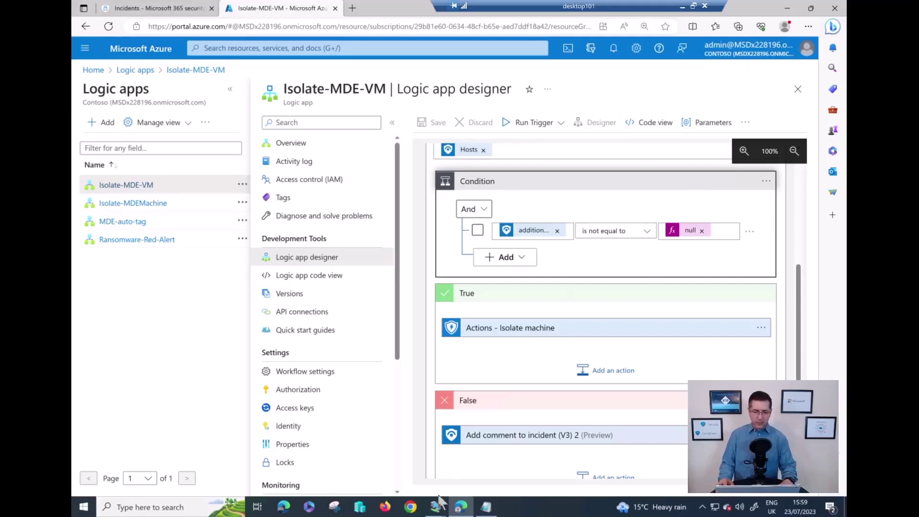
- Review the Notepad demo checklist from the MDE alerts and incidents line to the Azure automation isolation line, and minimize it
click(485, 506)
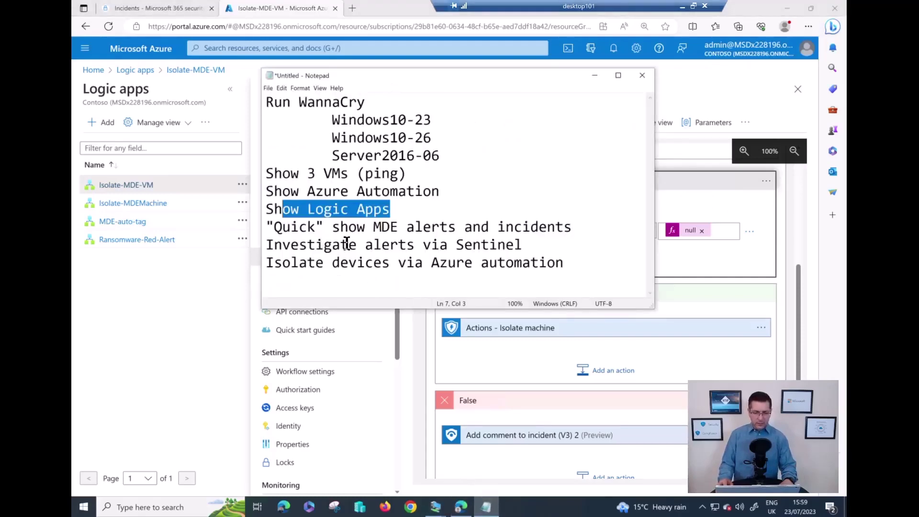
drag(307, 227, 522, 225)
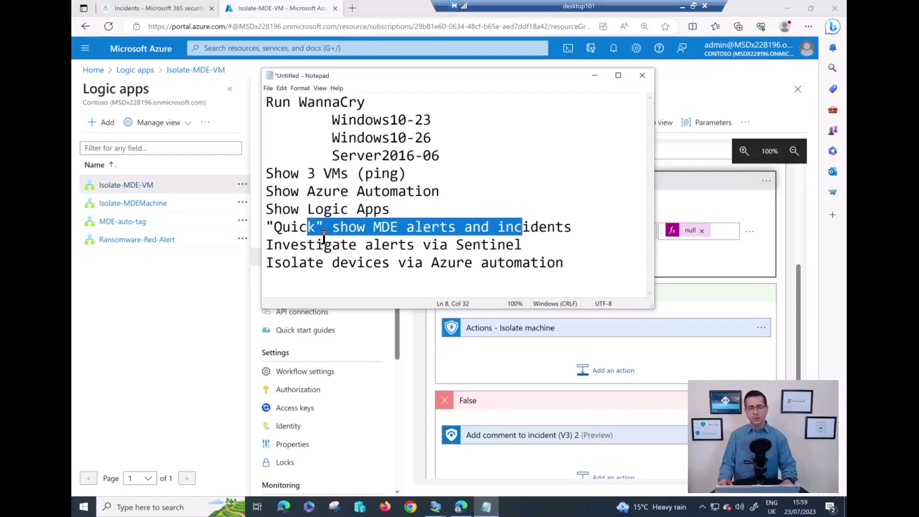
click(323, 240)
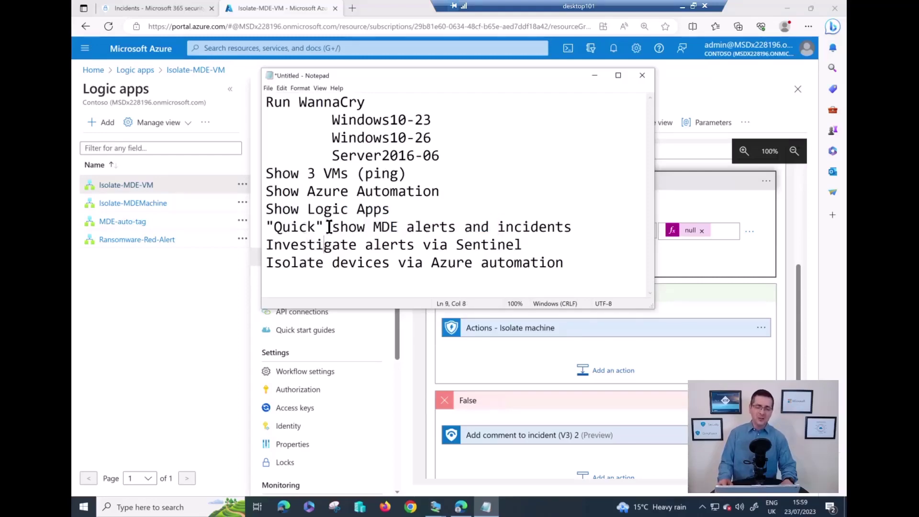
drag(373, 227, 440, 228)
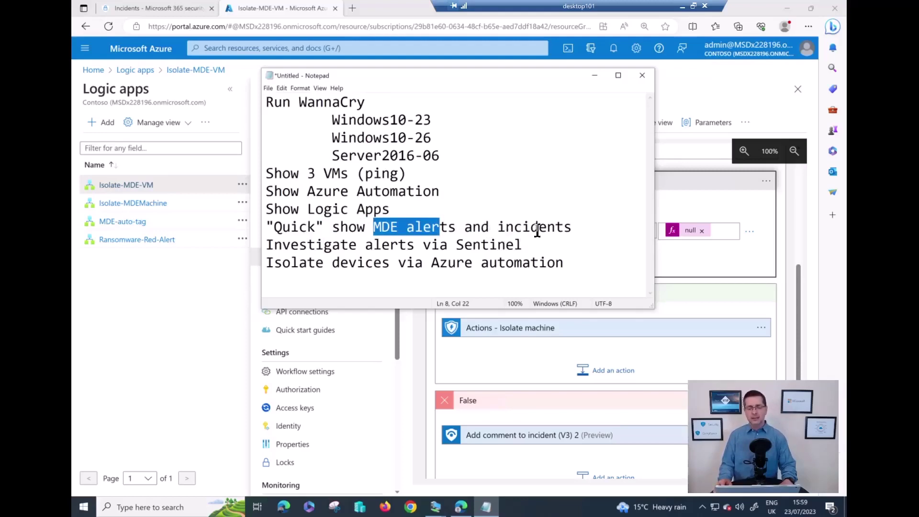
drag(521, 246, 264, 244)
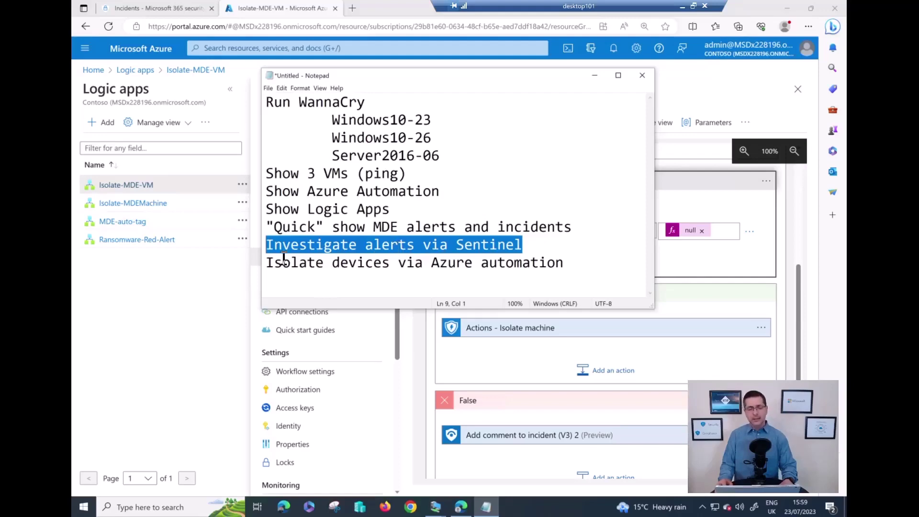
drag(275, 262, 326, 265)
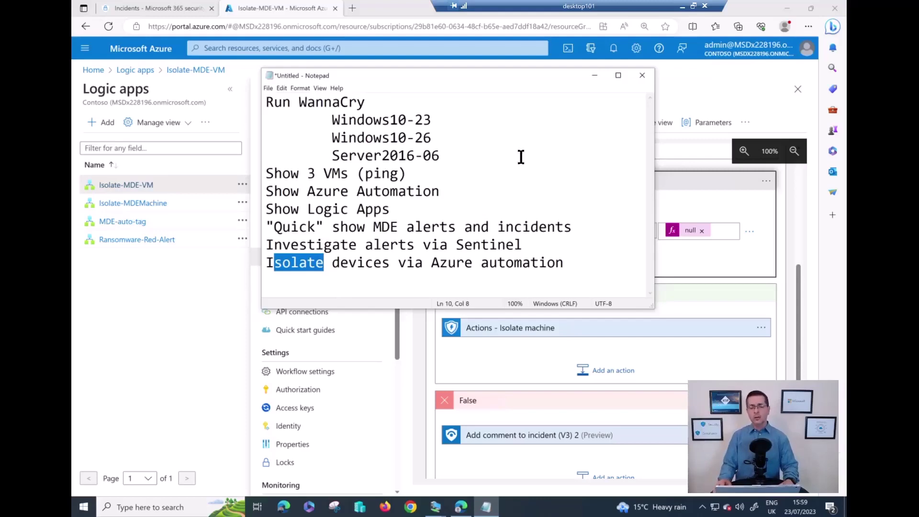
click(594, 77)
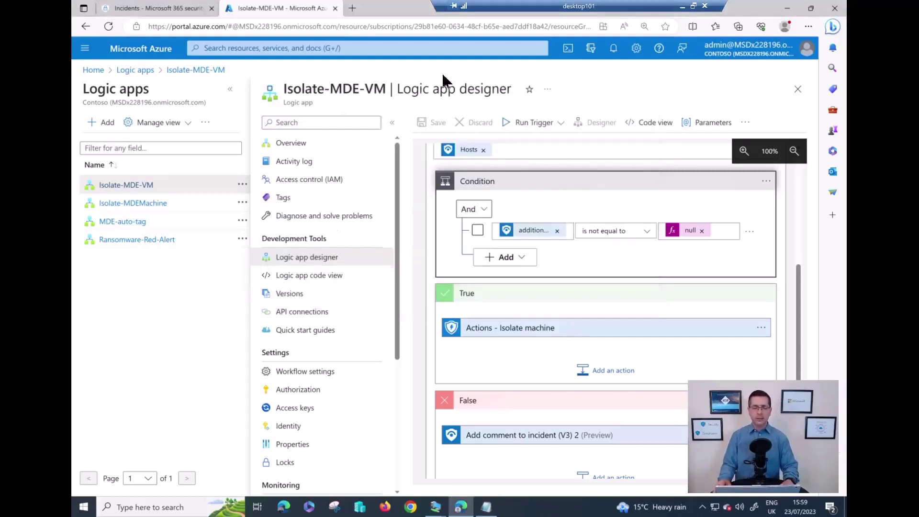
- Search the portal for "sen", open Microsoft Sentinel's Log-Analytics-Lab workspace and collapse the workspace list
click(366, 49)
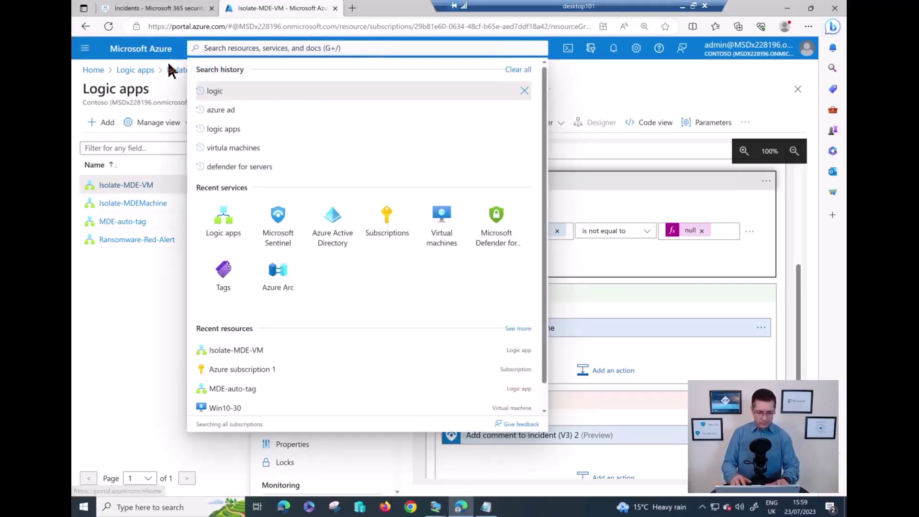
text(ser)
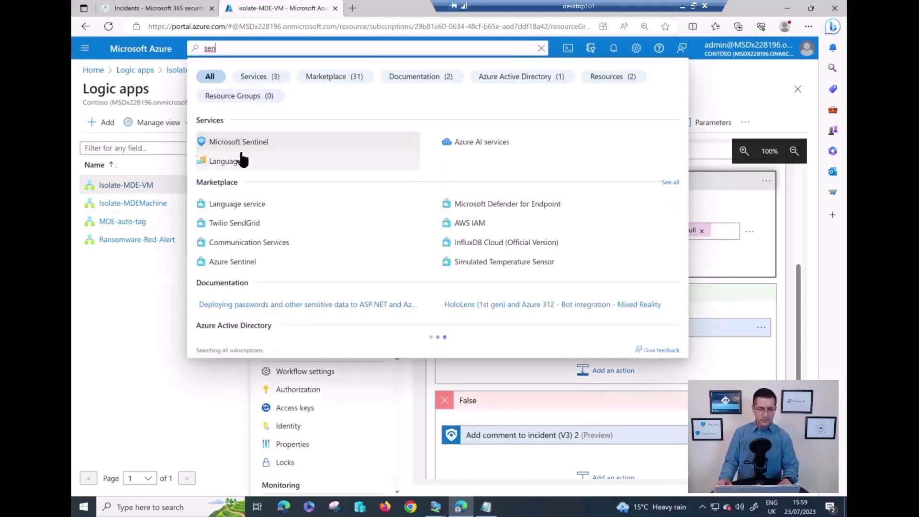
click(246, 149)
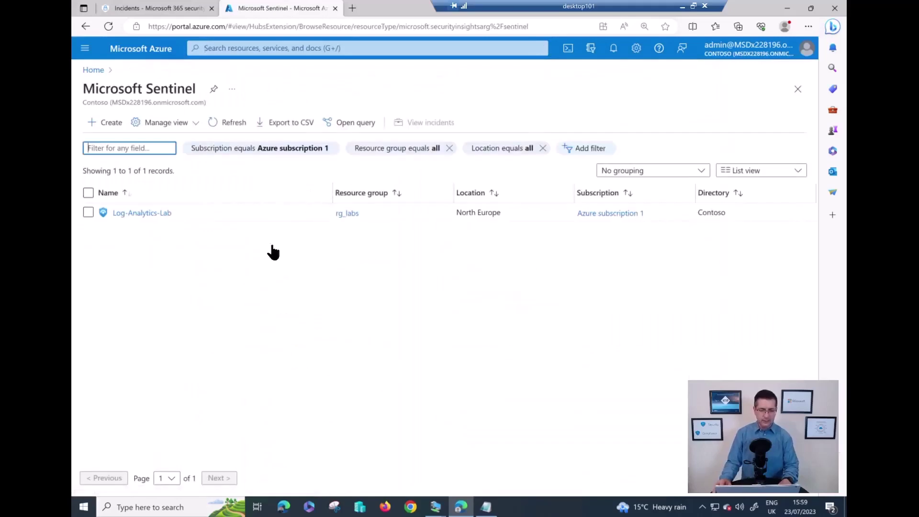
click(142, 214)
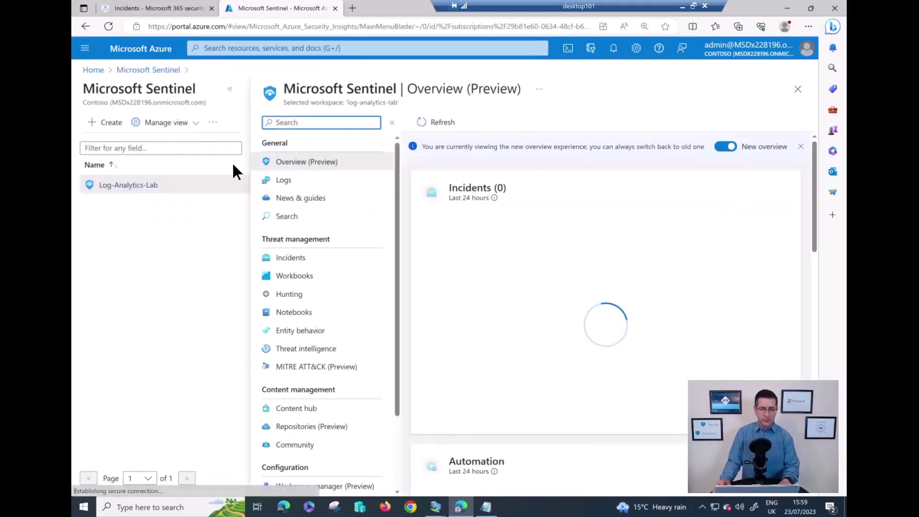
click(229, 91)
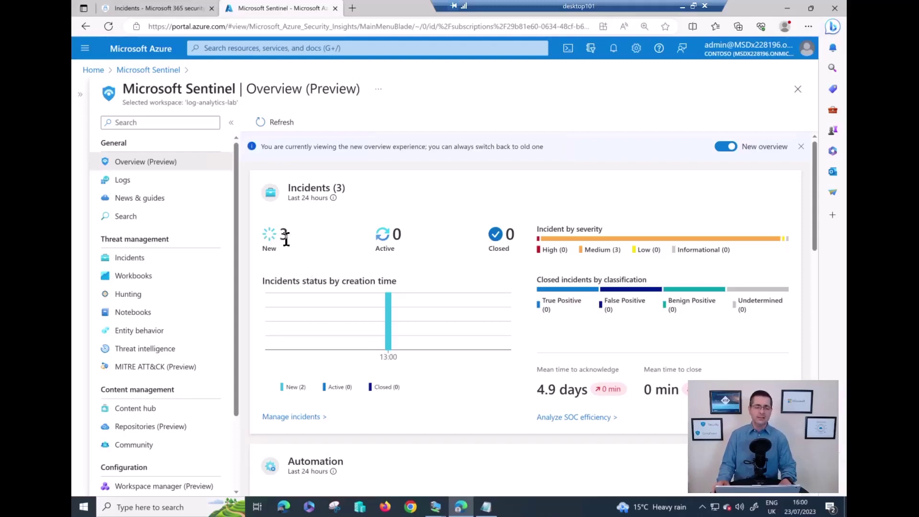
- Open the workspace's Incidents list and view the available time ranges without changing the selection
click(146, 264)
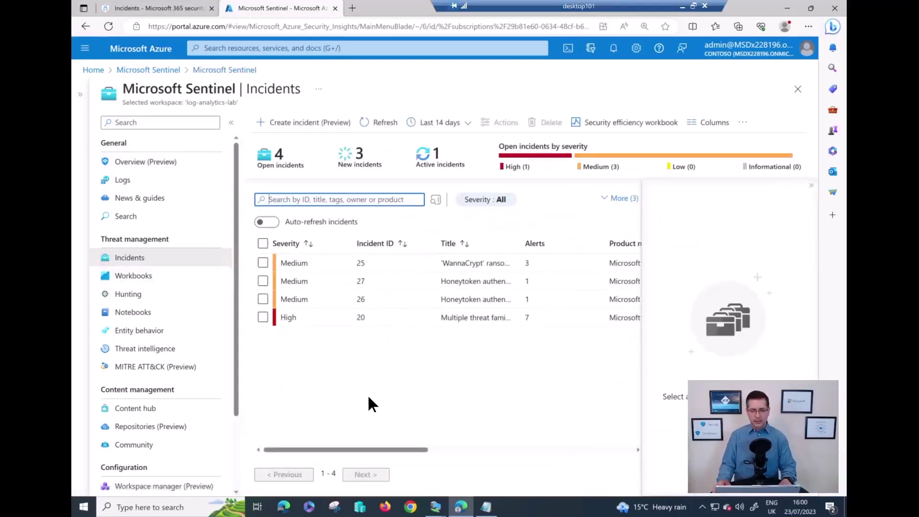
click(467, 126)
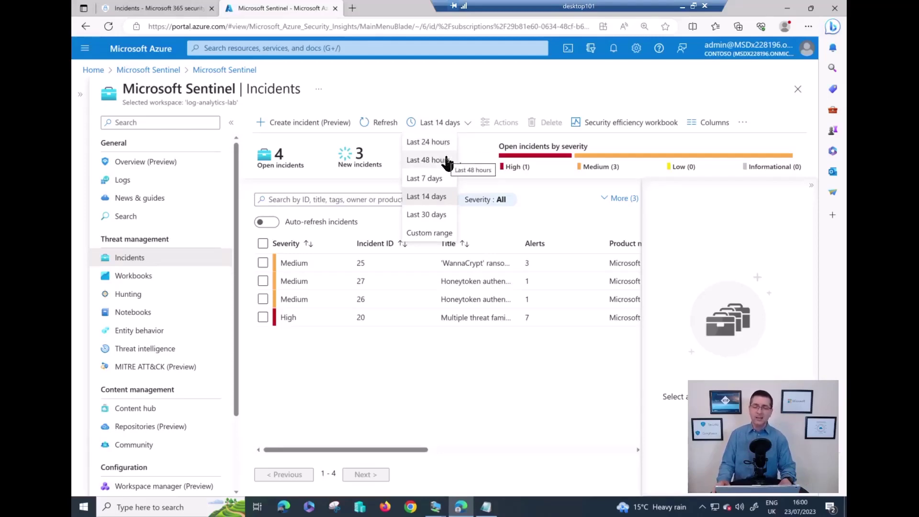
click(412, 400)
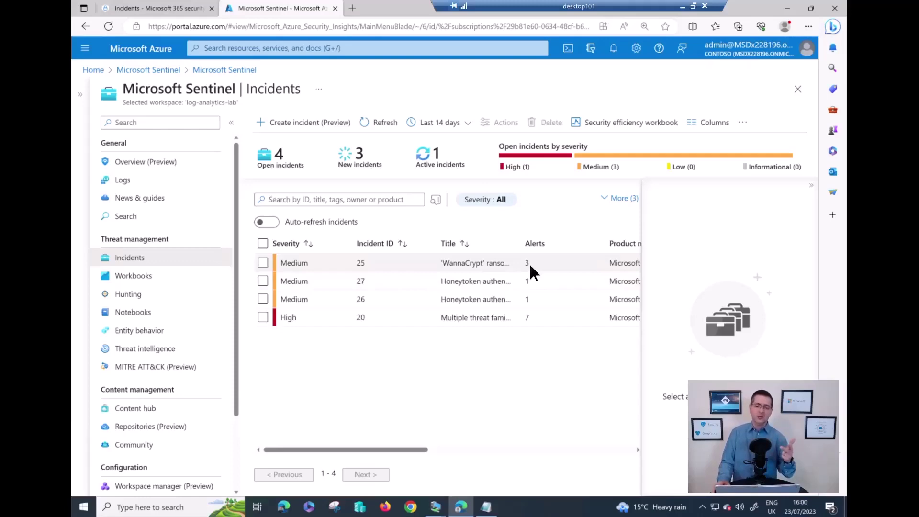
- Examine the summary and entities of the 'WannaCrypt' ransomware incident with ID 25, and open its full details
click(391, 265)
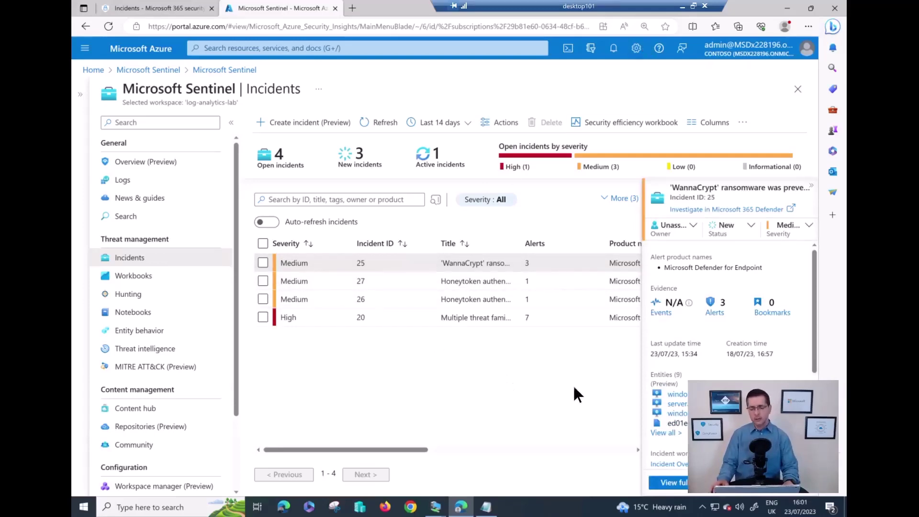
scroll(669, 380, down, 2)
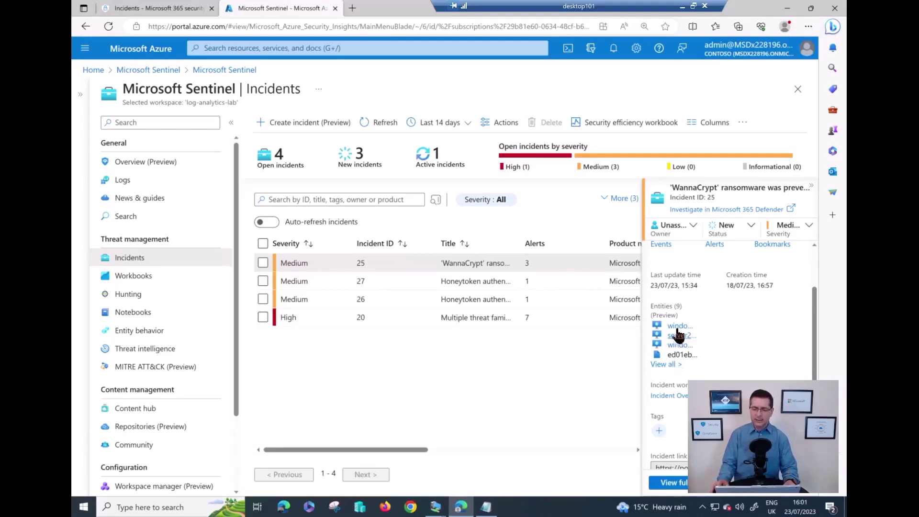
scroll(678, 334, down, 1)
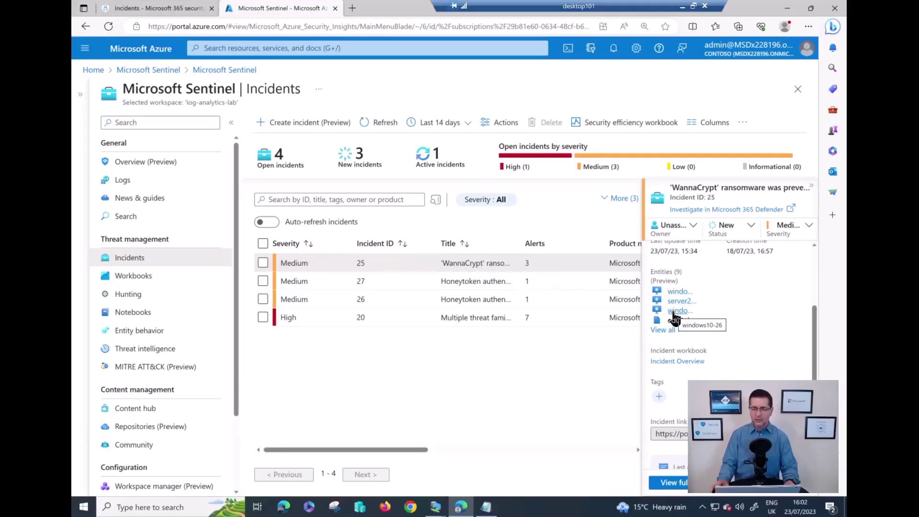
click(669, 483)
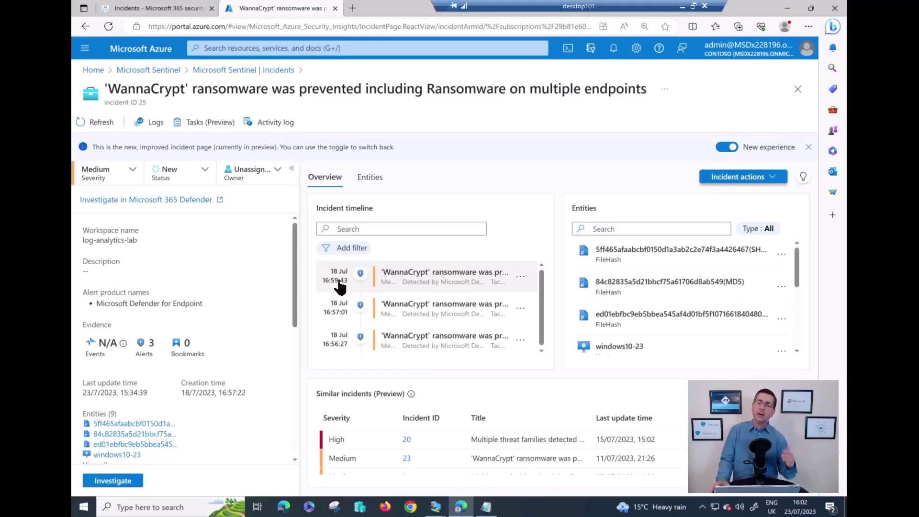
- Assign the 'WannaCrypt' incident to an individual user from the suggested owners
click(271, 171)
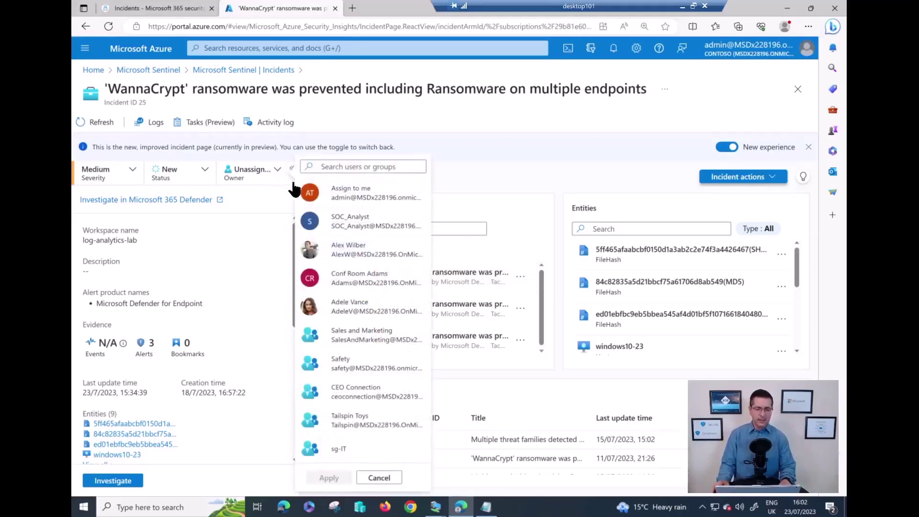
click(352, 259)
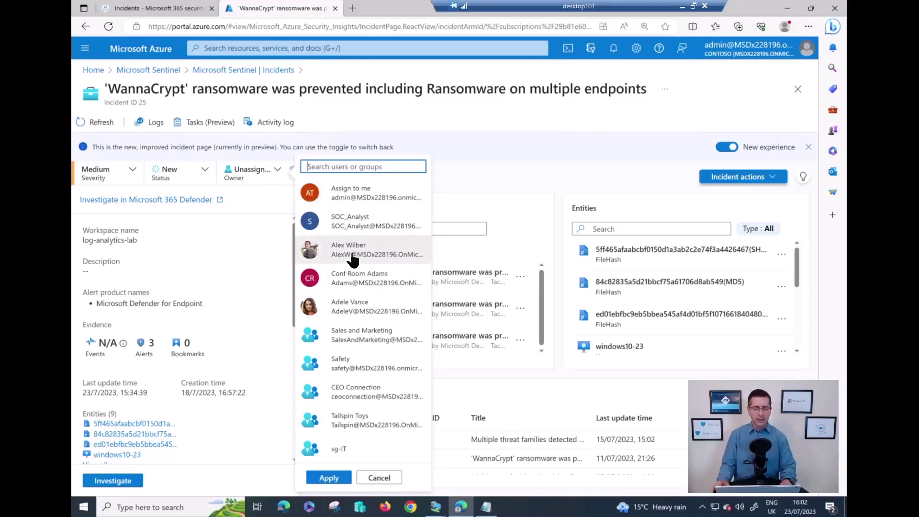
click(328, 478)
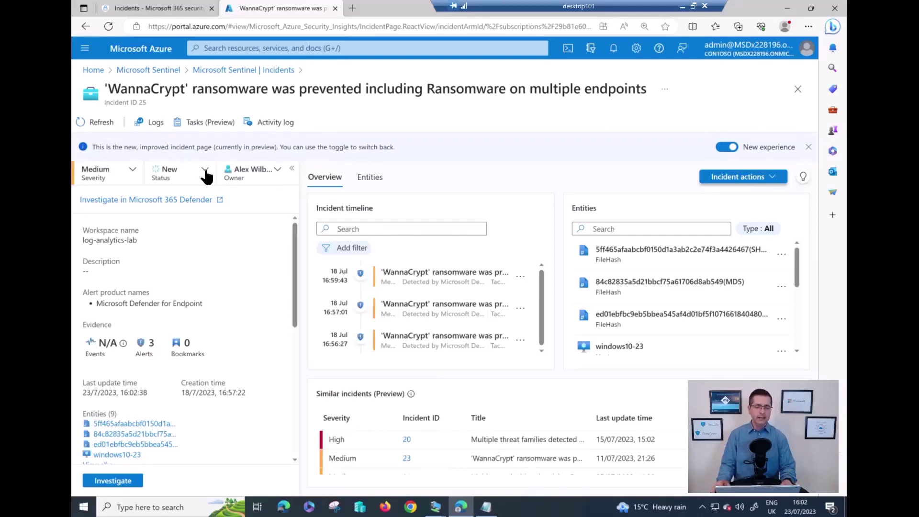
- Set the 'WannaCrypt' incident's status to Active
click(206, 176)
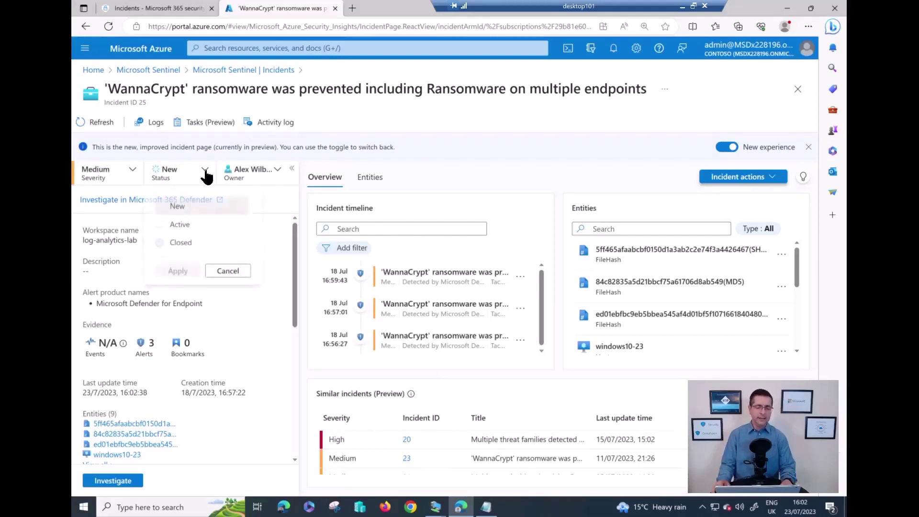
click(186, 229)
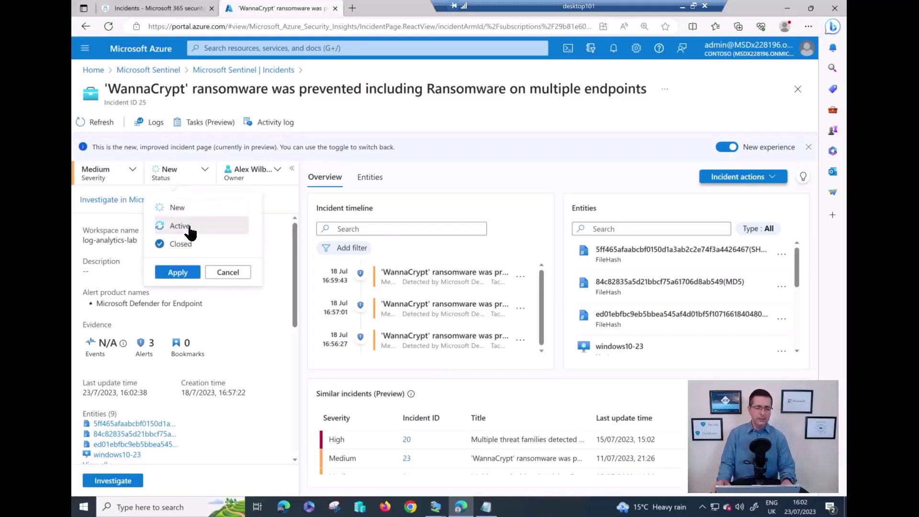
click(179, 273)
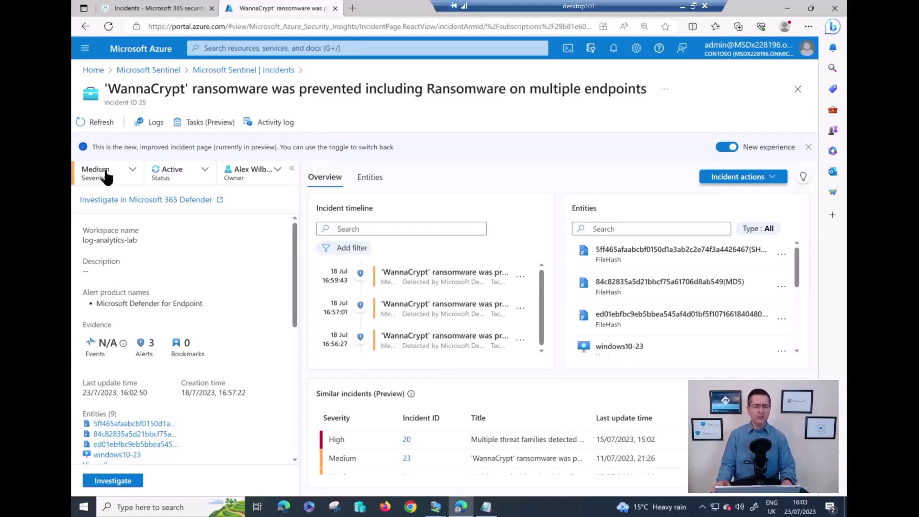
- Set the 'WannaCrypt' incident's severity to High
click(132, 171)
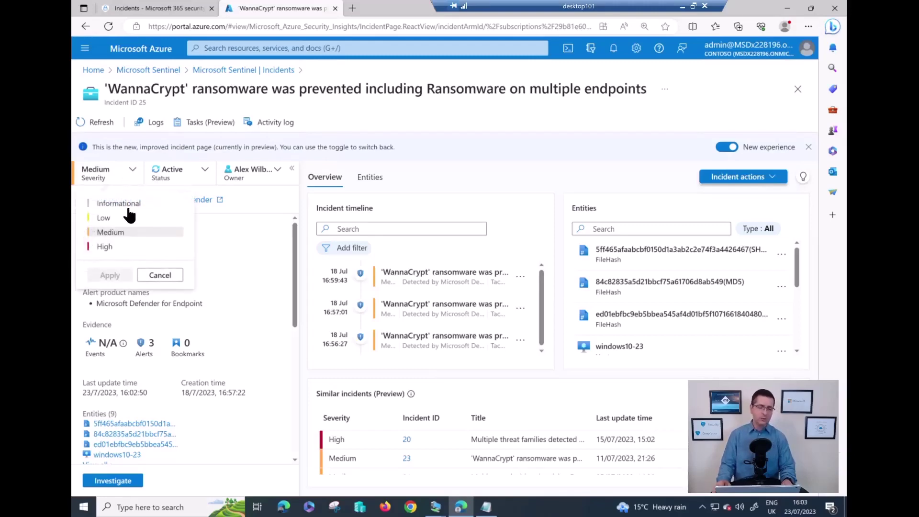
click(107, 247)
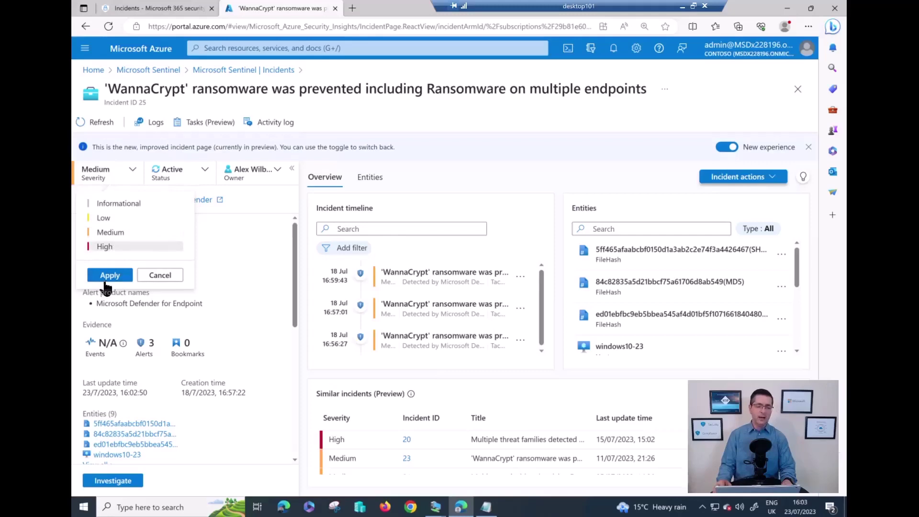
click(106, 276)
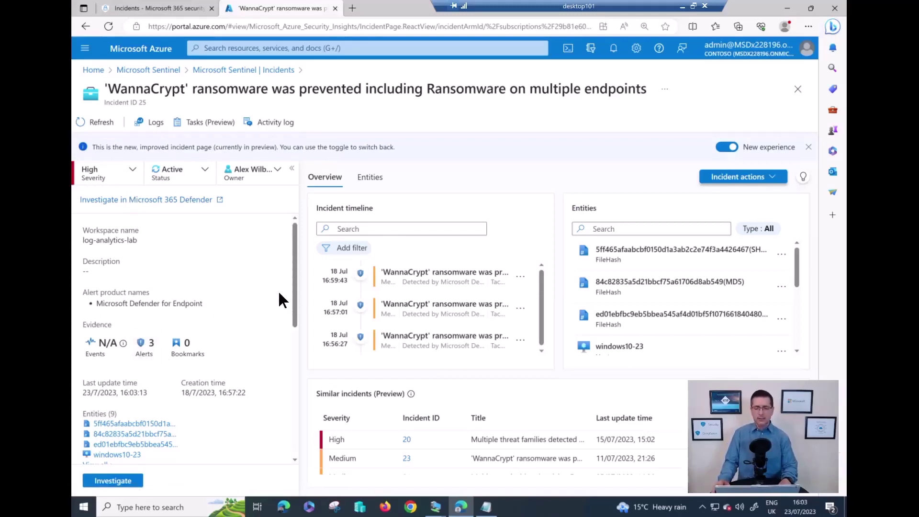
- Examine the description, entities and remediation steps of the 16:59:43 alert in the incident timeline, and close its details
click(422, 281)
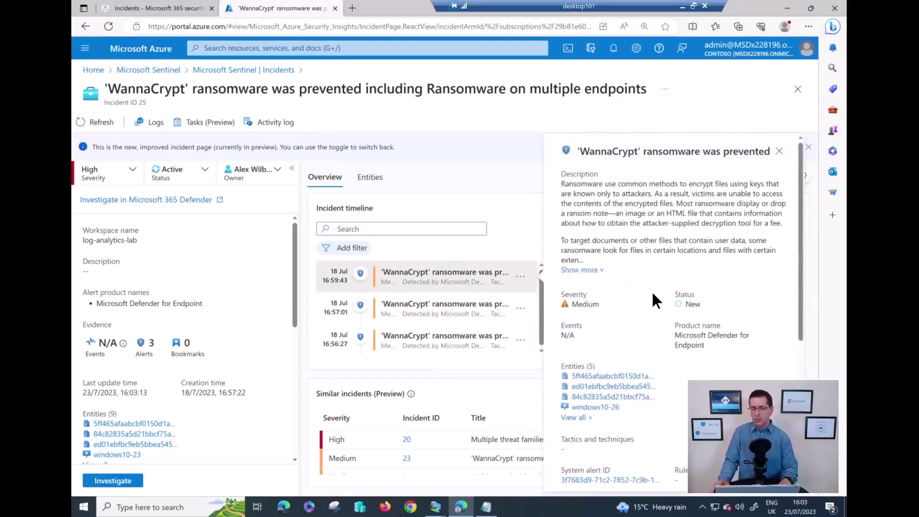
scroll(651, 291, down, 2)
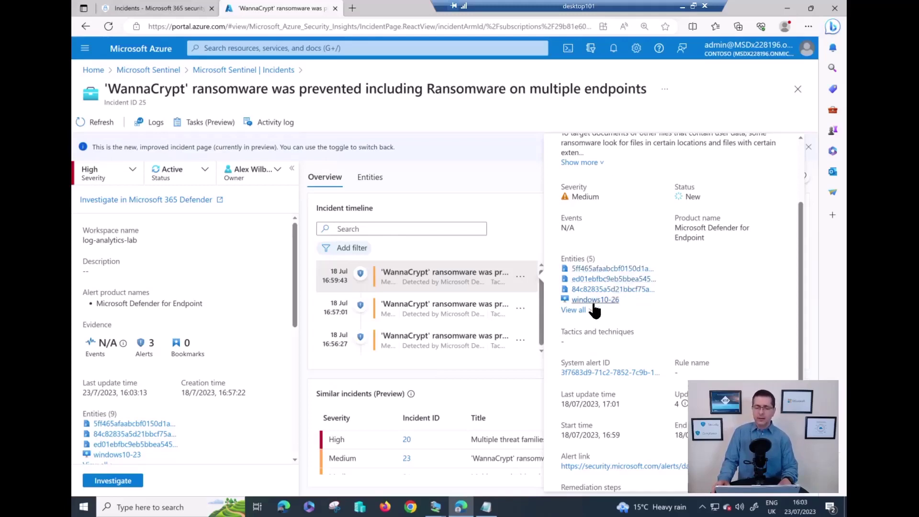
scroll(650, 363, down, 3)
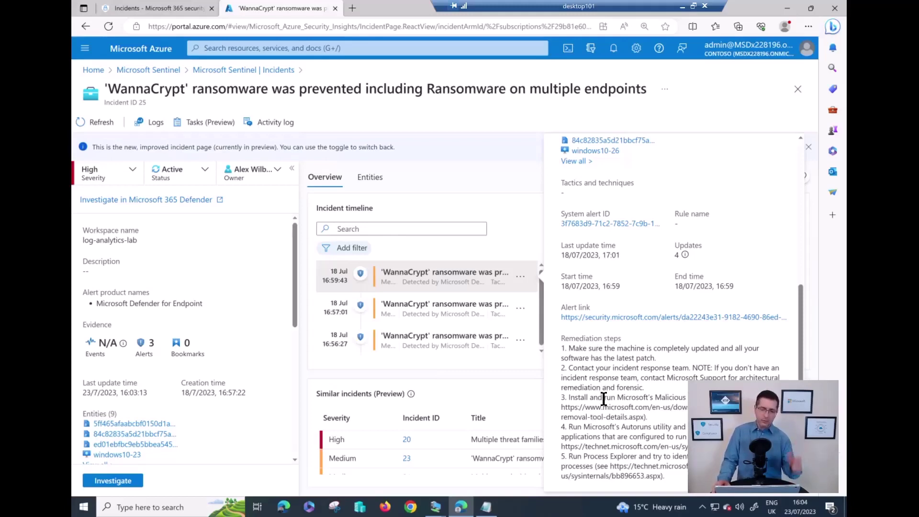
click(521, 171)
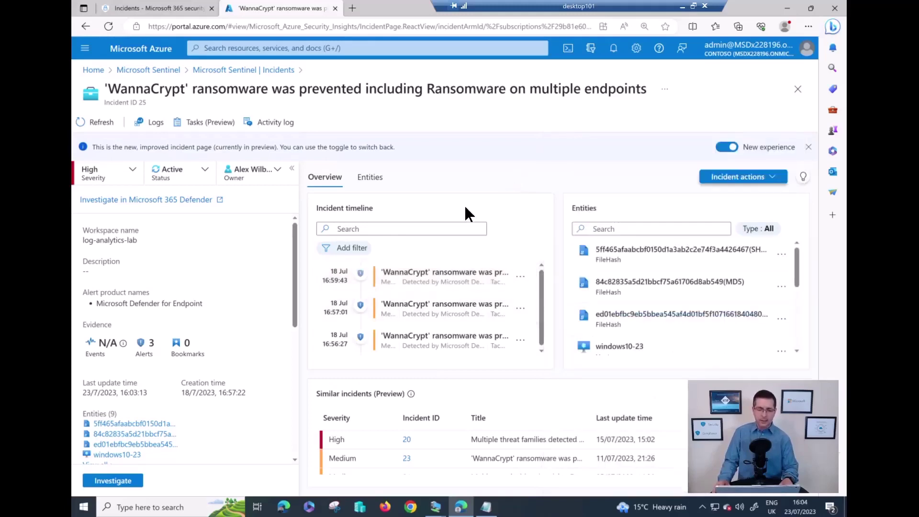
- Show the incident's full entity list and examine the info and timeline of the first File entity
click(375, 181)
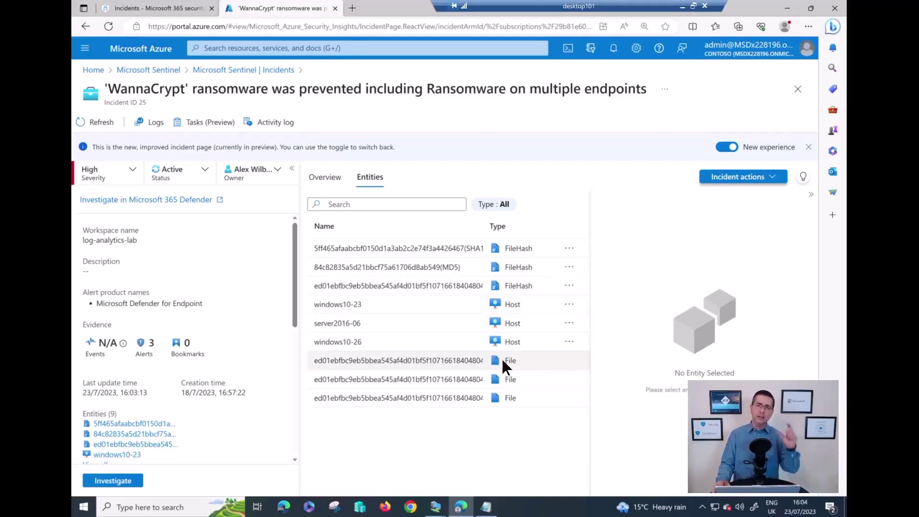
click(409, 361)
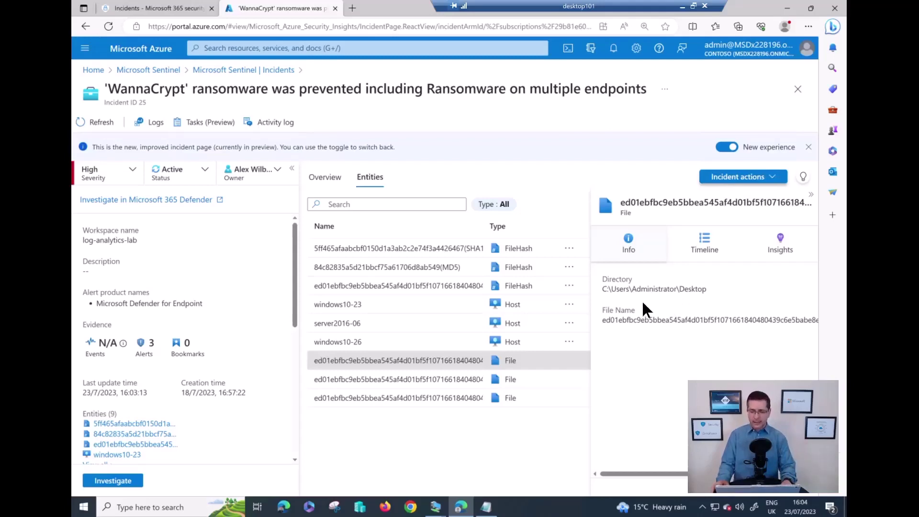
click(702, 248)
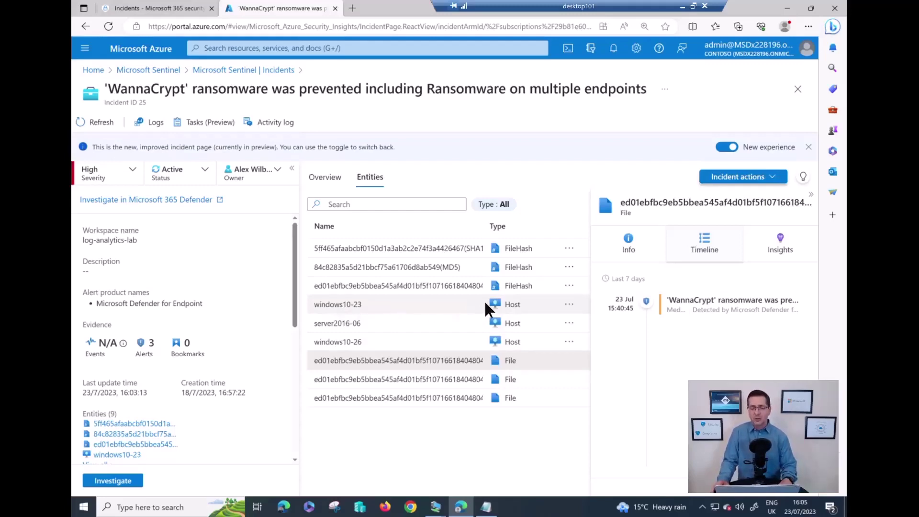
- Open the list of playbooks that can be run on the 'WannaCrypt' incident
click(773, 178)
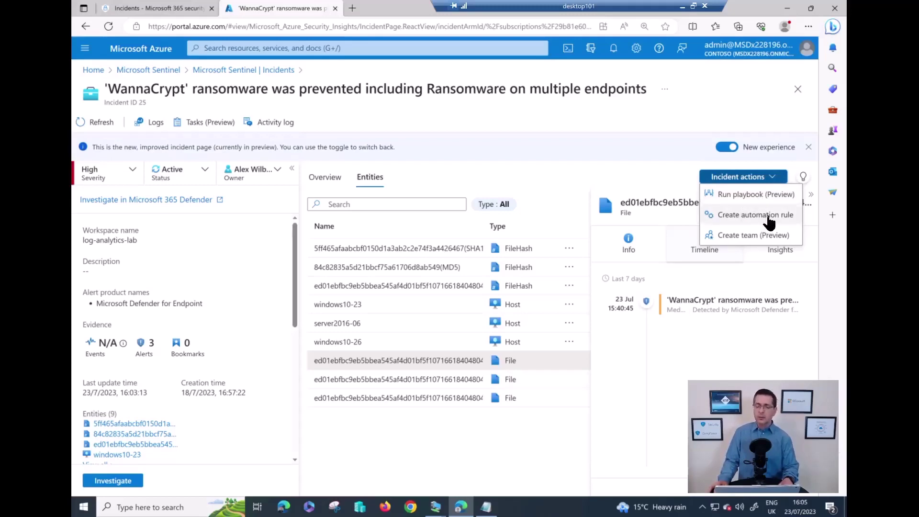
click(754, 196)
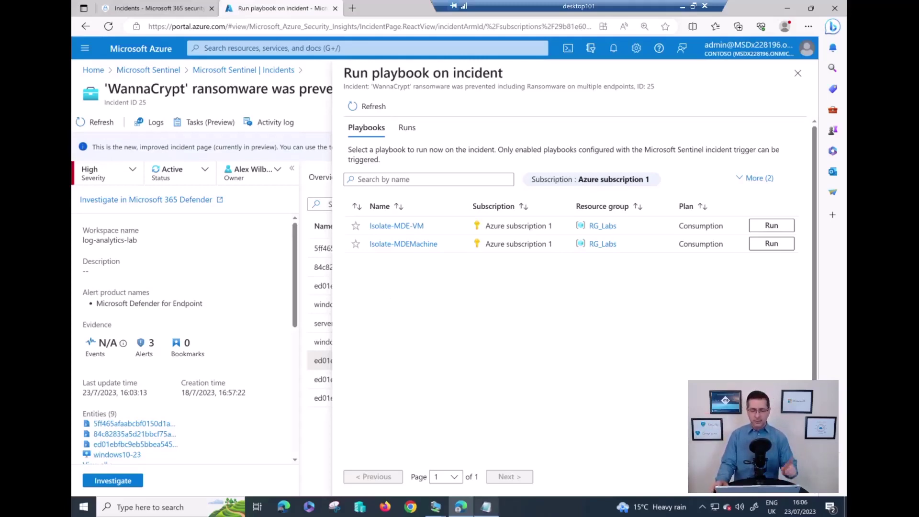
- Check the running pings to 8.8.8.8 on the Windows 10-26, Server 2016-06 and Windows 10-23 virtual machines
mouse_move(435, 507)
click(374, 475)
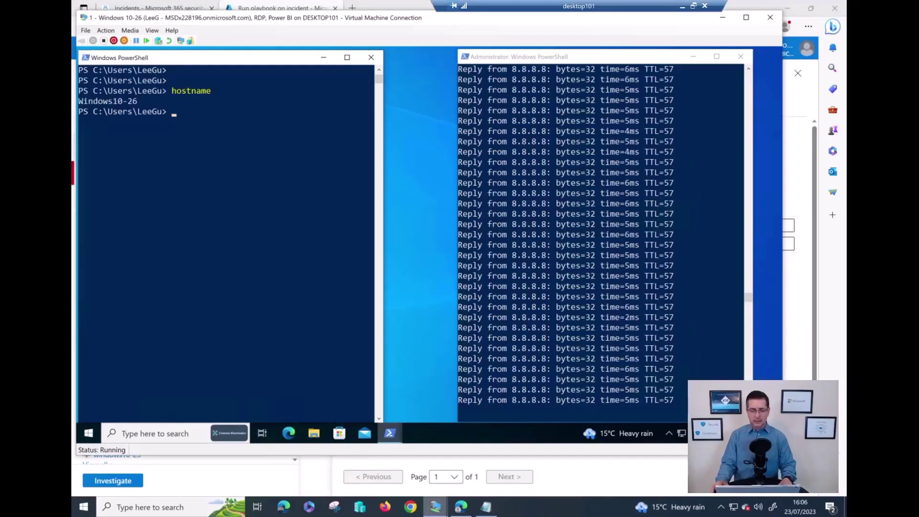
mouse_move(438, 507)
click(462, 479)
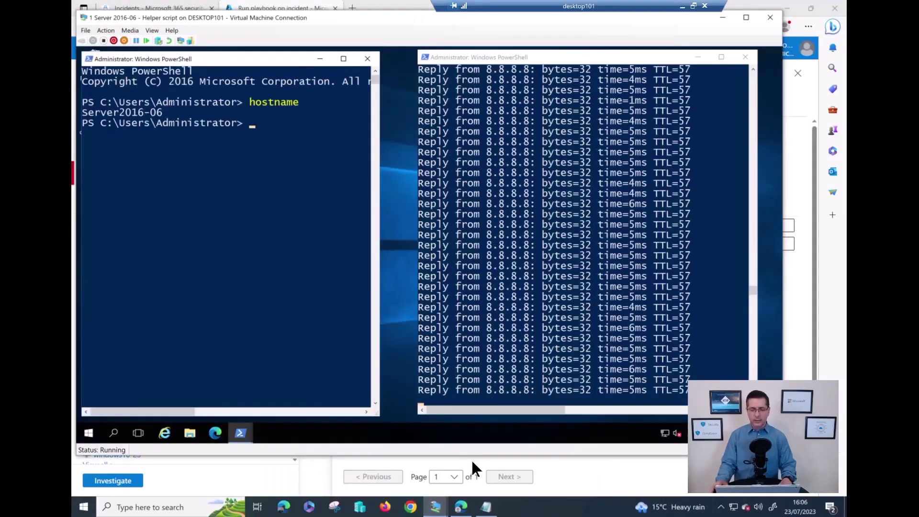
click(568, 470)
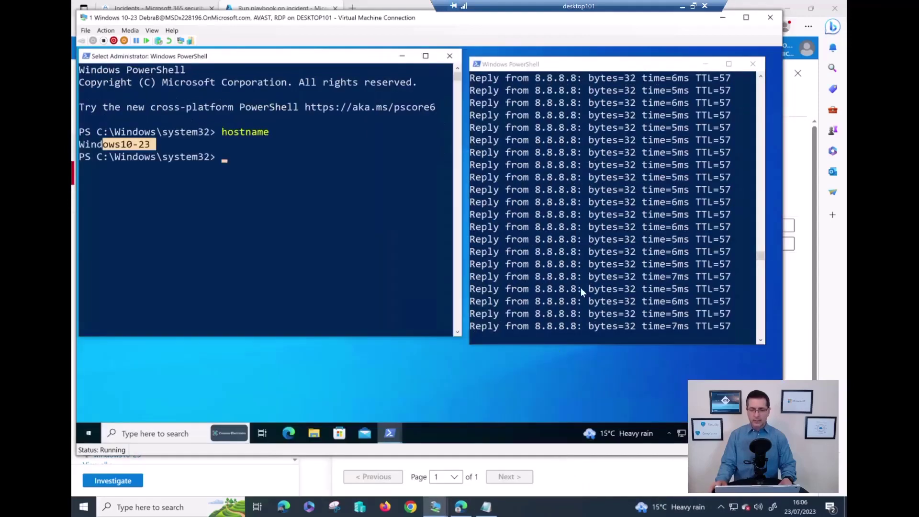
- Return to the incident in the browser and run the Isolate-MDE-VM playbook on it
click(461, 507)
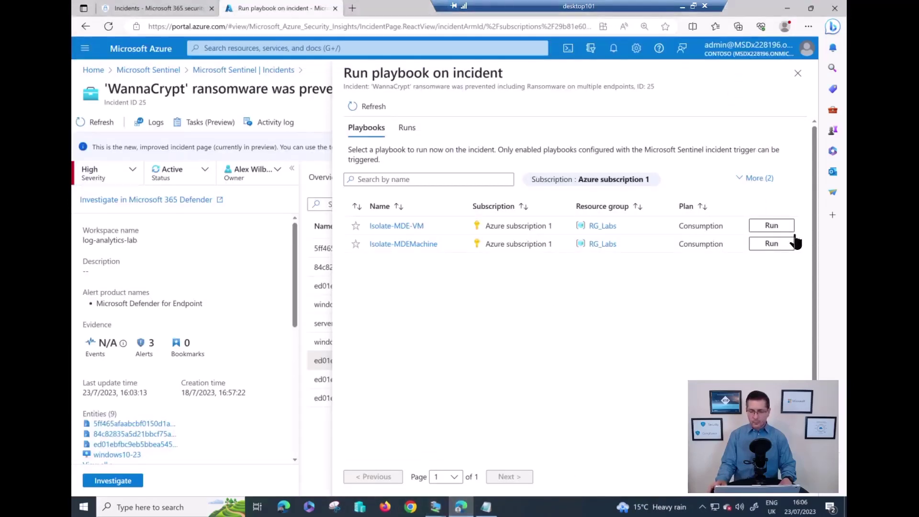
click(770, 229)
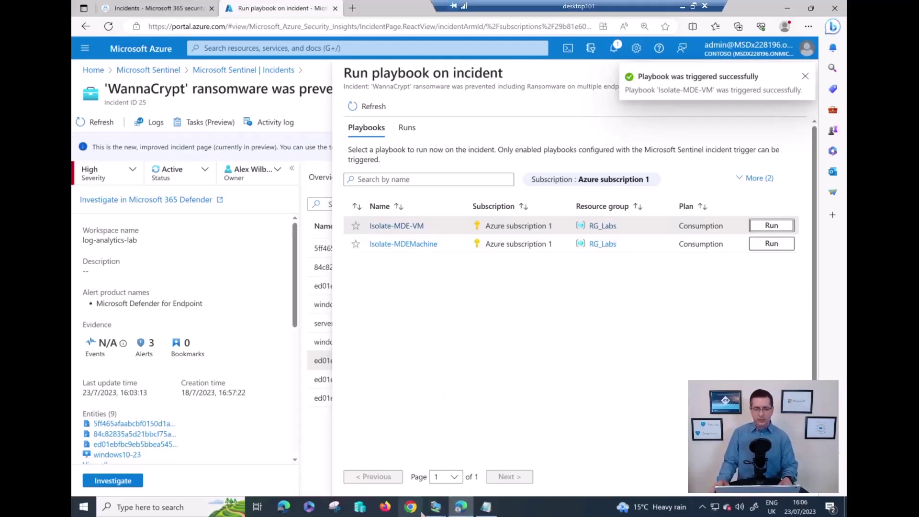
- Examine the ping output on Windows 10-26, Server 2016-06 and Windows 10-23 for signs of network isolation
mouse_move(433, 511)
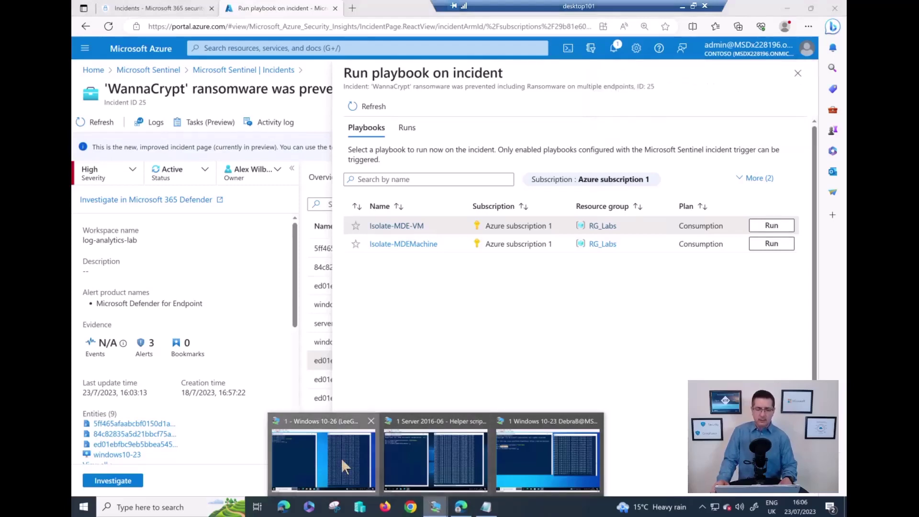
click(341, 458)
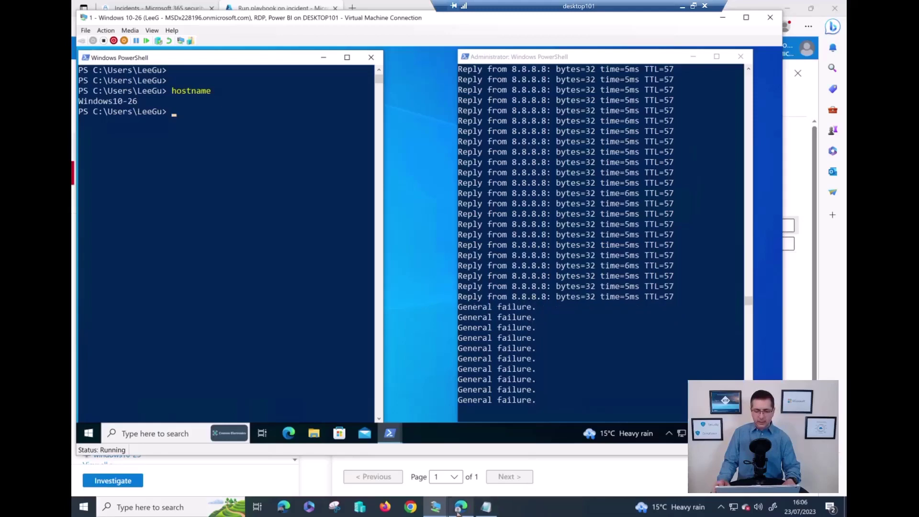
mouse_move(435, 507)
click(470, 463)
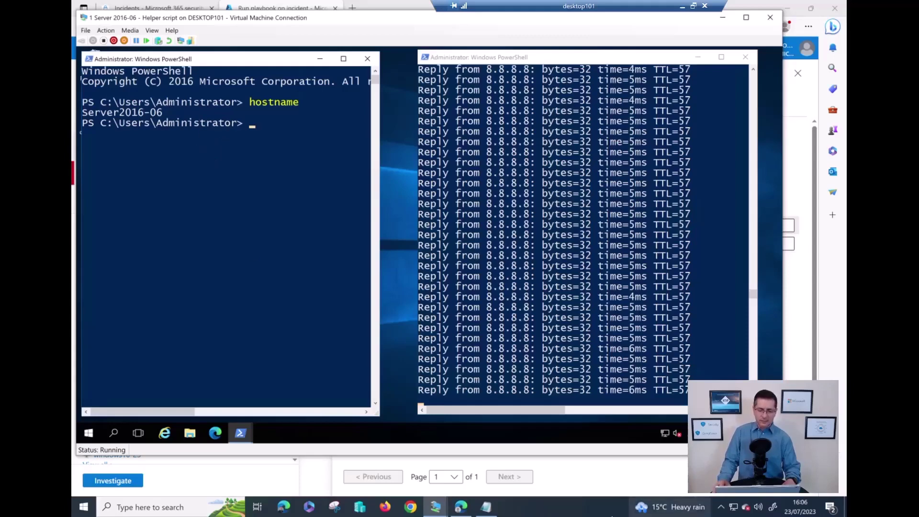
mouse_move(435, 509)
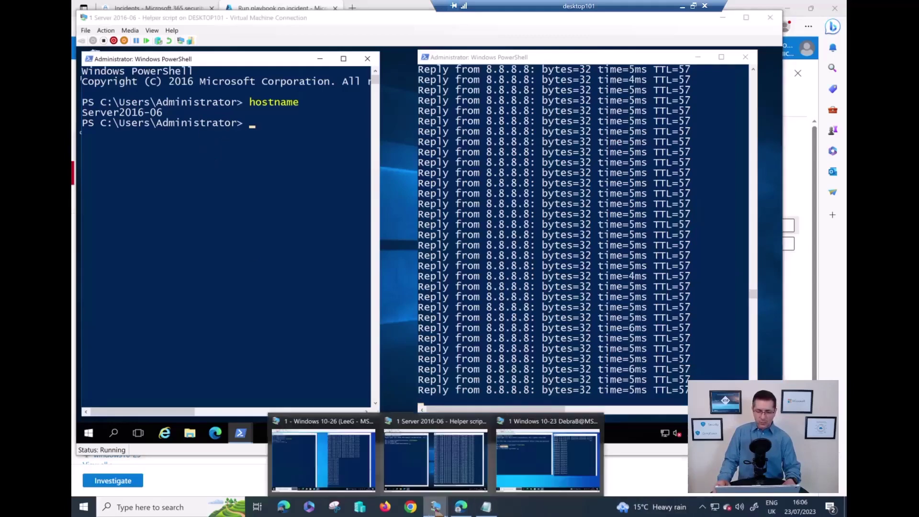
click(536, 459)
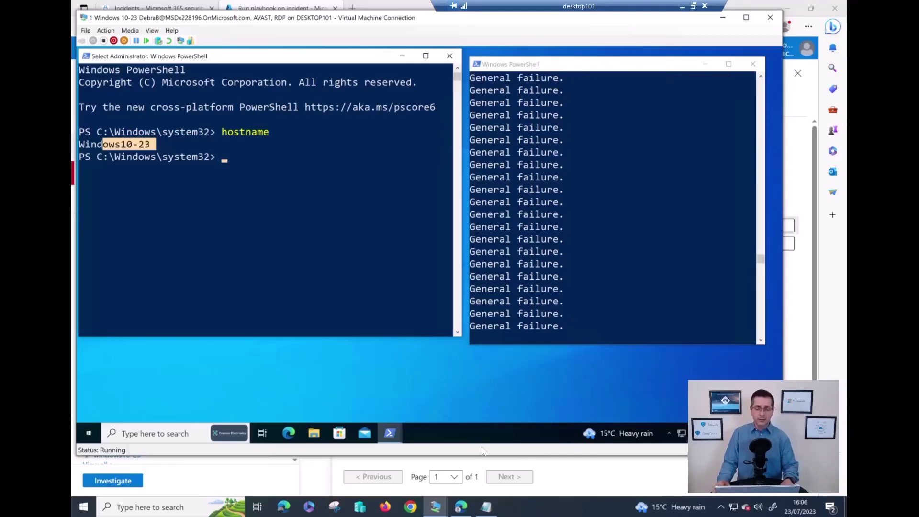
- Recheck the pings on Windows 10-26, Windows 10-23 and Server 2016-06, and close the incident's playbook list in the browser
click(434, 507)
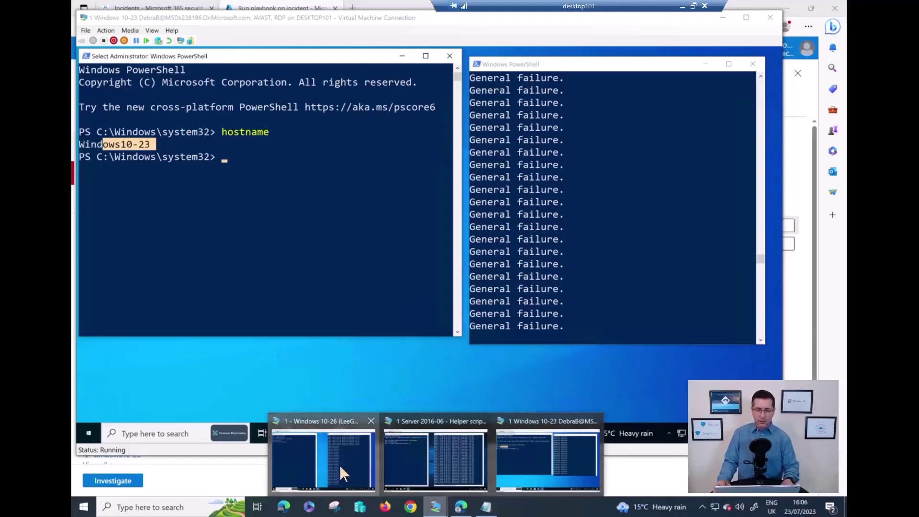
click(341, 470)
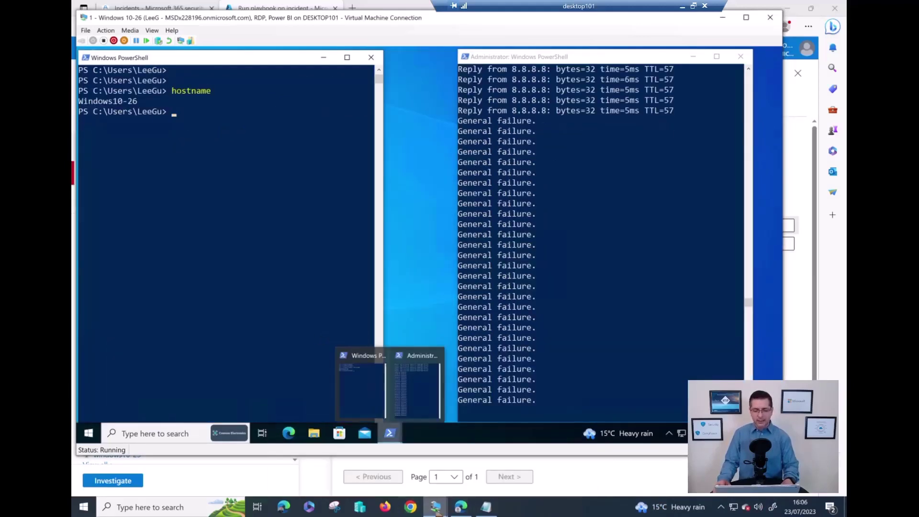
mouse_move(434, 508)
click(543, 459)
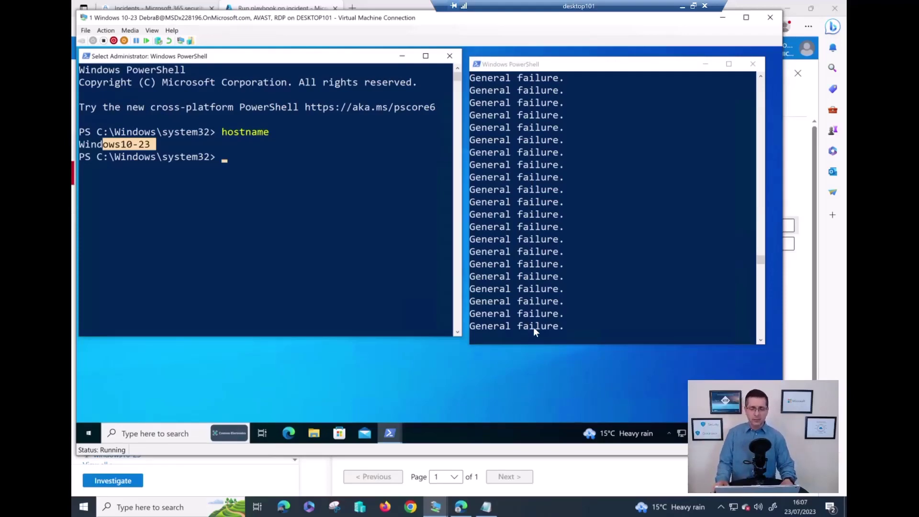
mouse_move(437, 508)
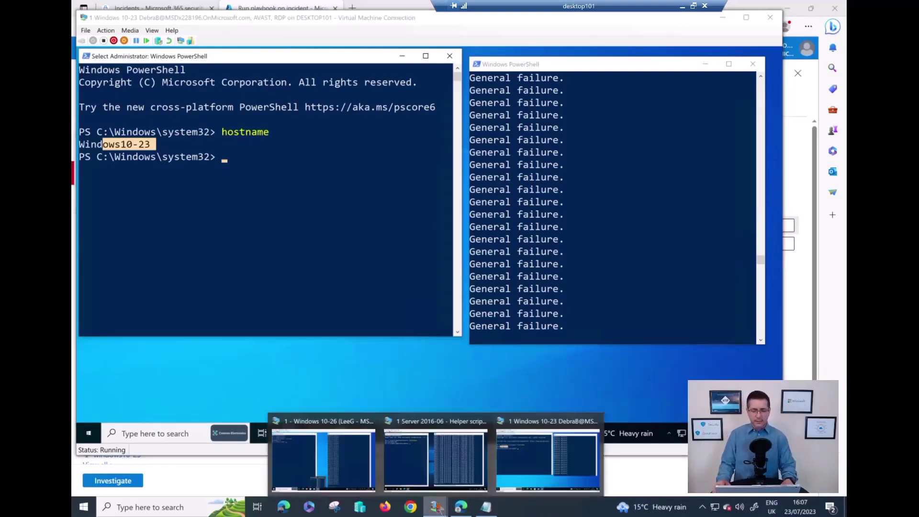
click(436, 471)
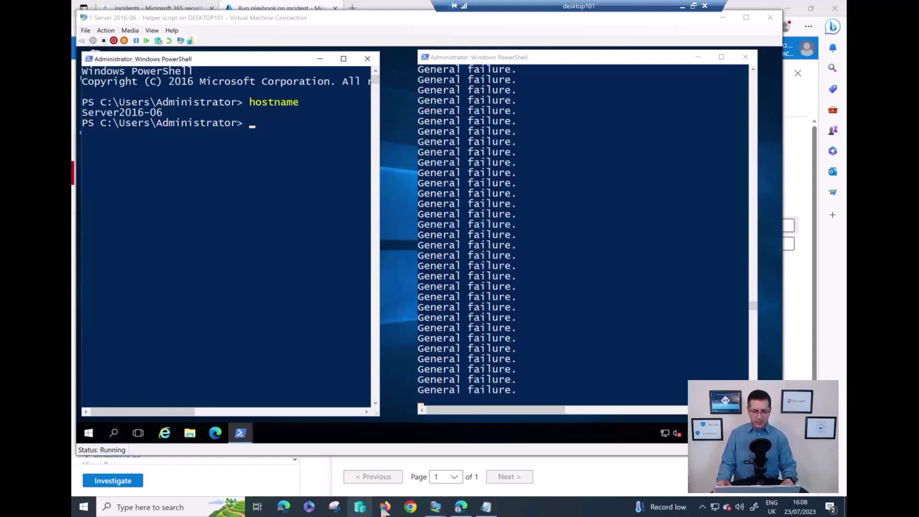
click(460, 506)
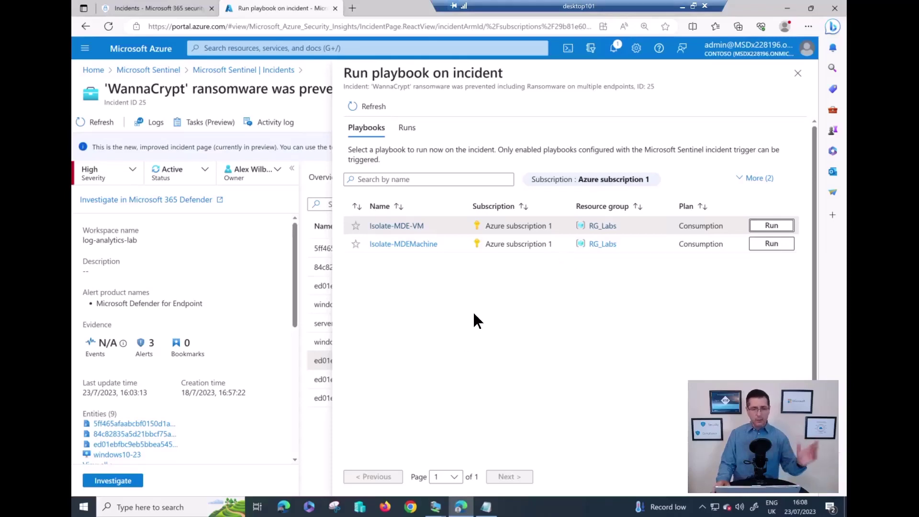
click(797, 75)
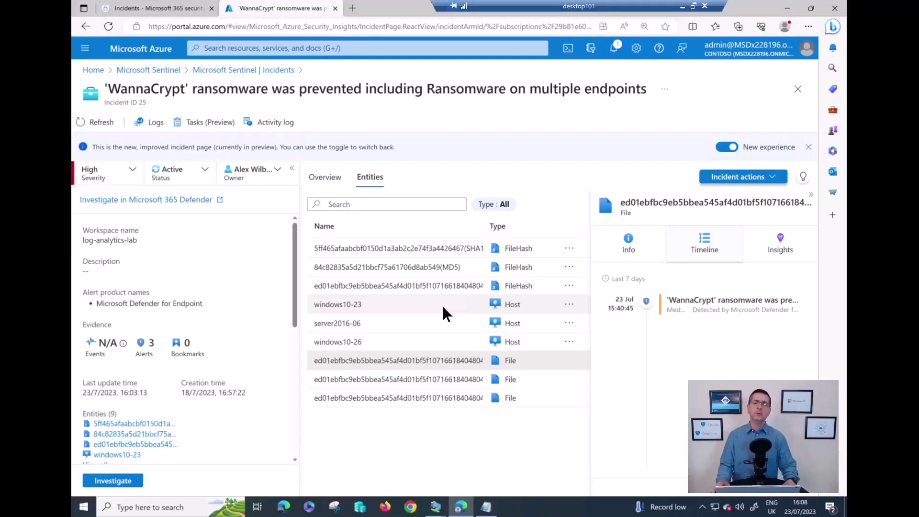
- Close the 'WannaCrypt' incident with the classification True Positive - Suspicious activity and the comment "fully remediated"
click(133, 172)
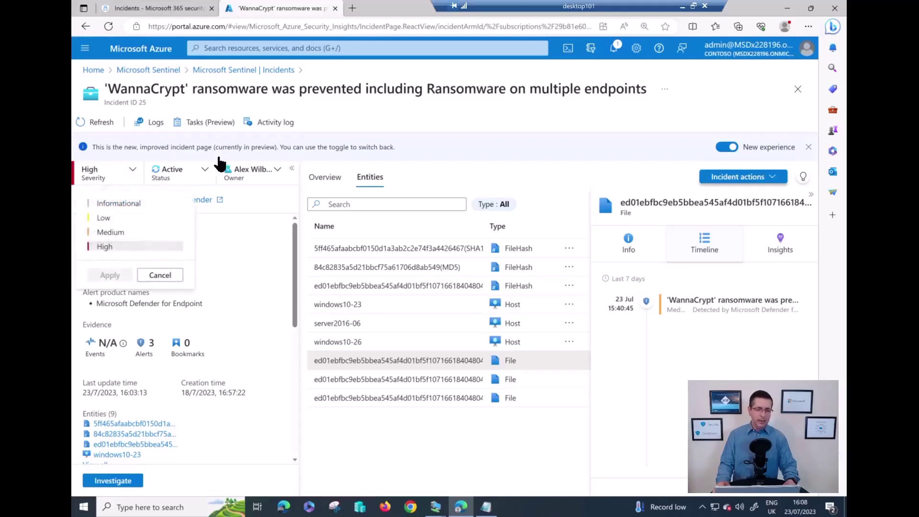
click(205, 171)
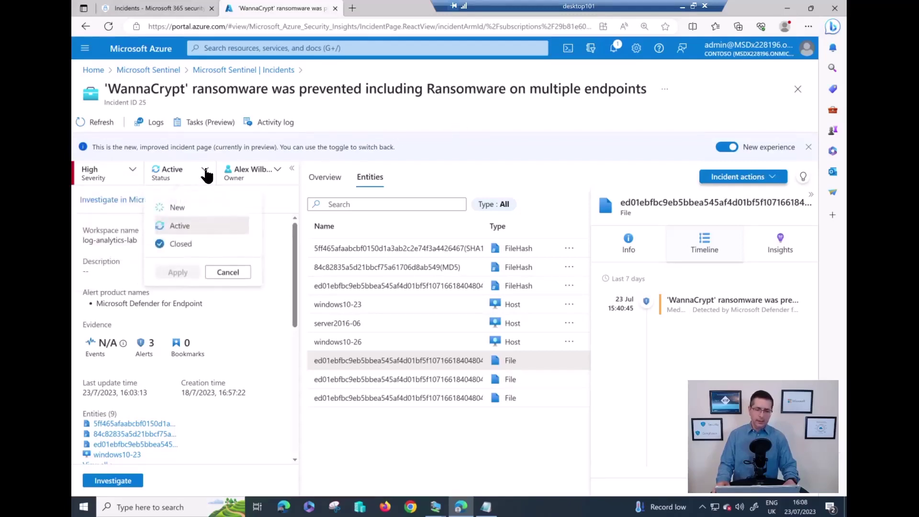
click(192, 250)
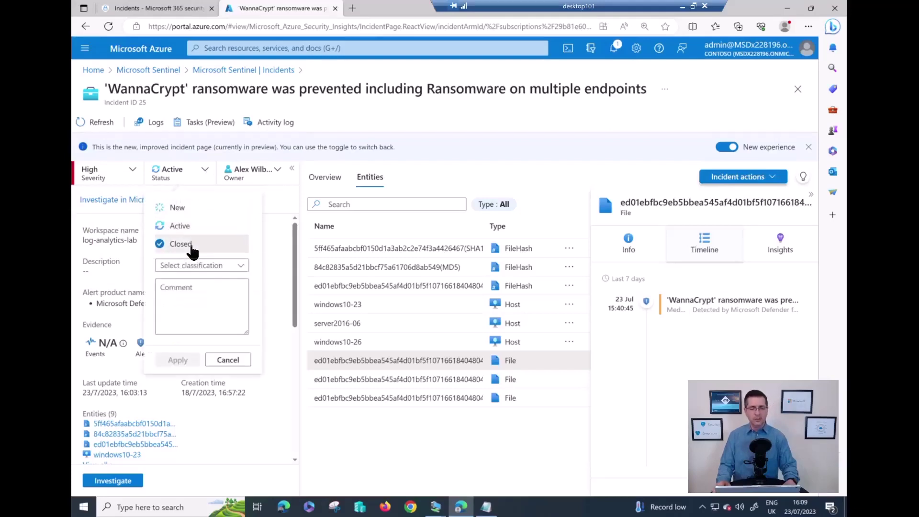
click(217, 268)
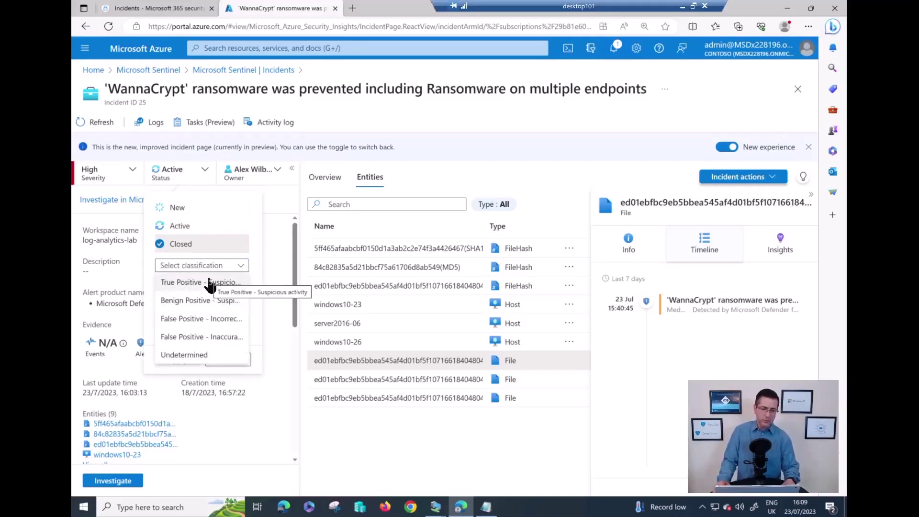
click(210, 283)
click(204, 295)
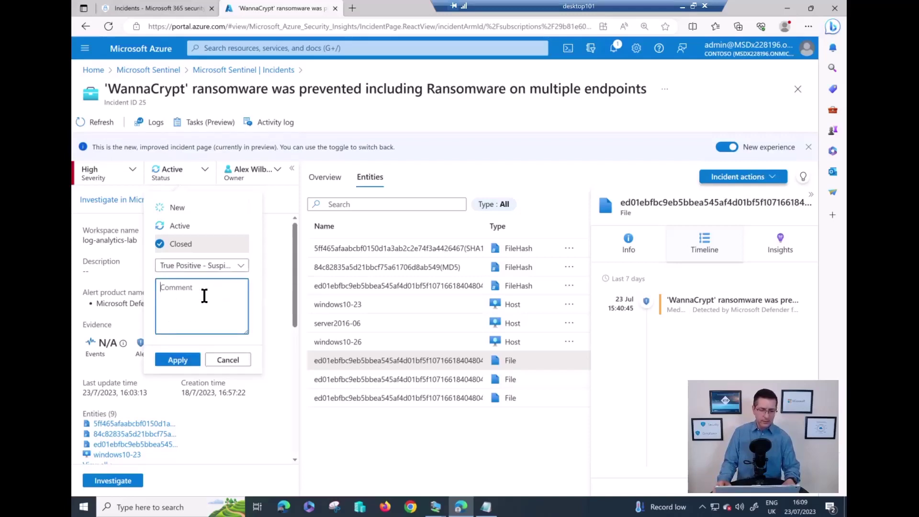
text(fu)
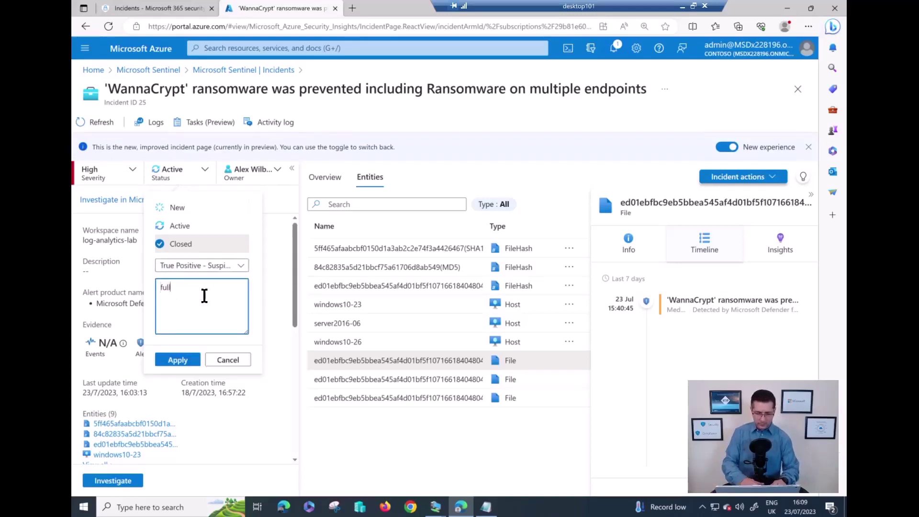
text(lly remediated)
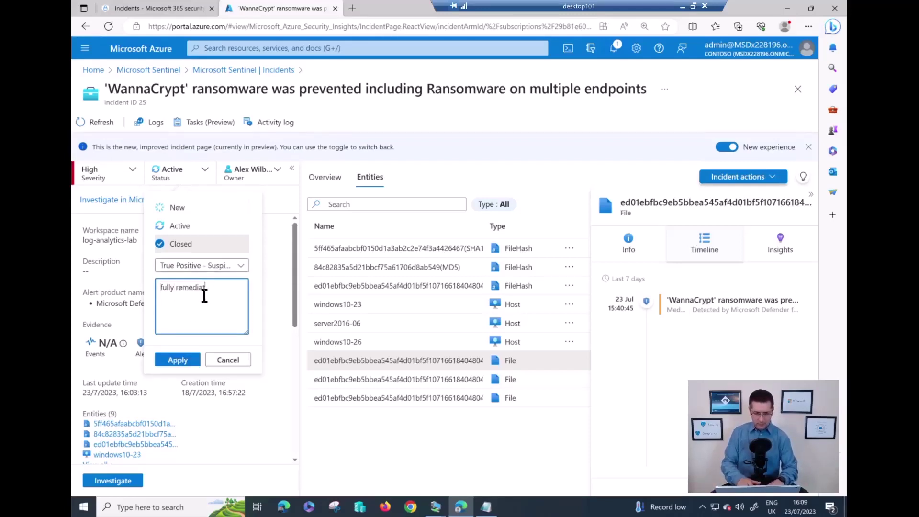
click(176, 360)
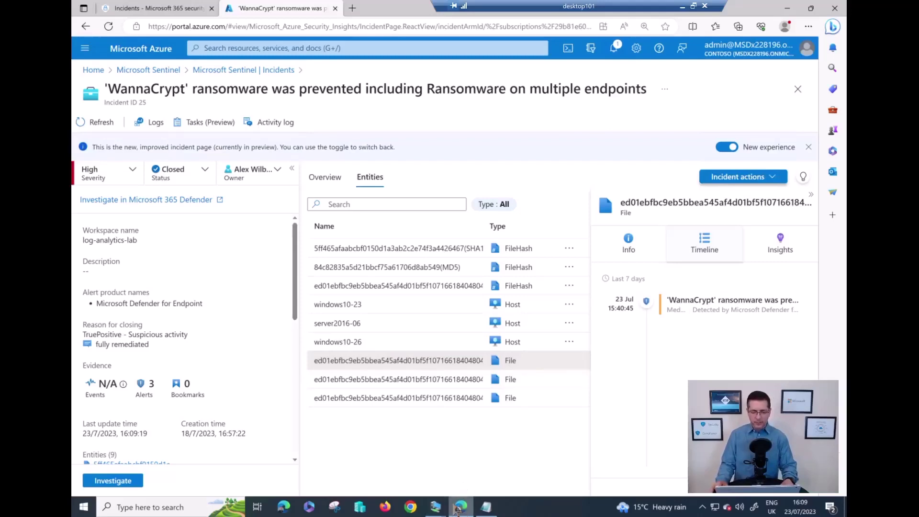
mouse_move(460, 510)
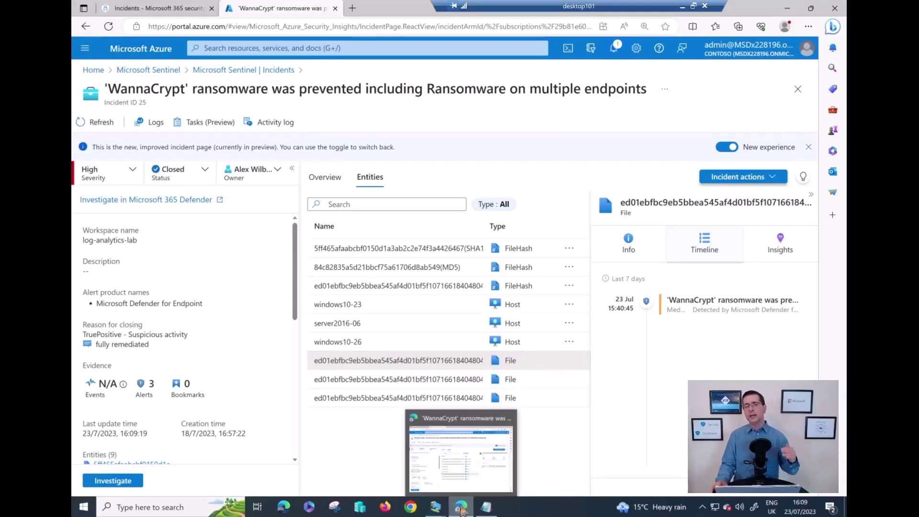
click(461, 510)
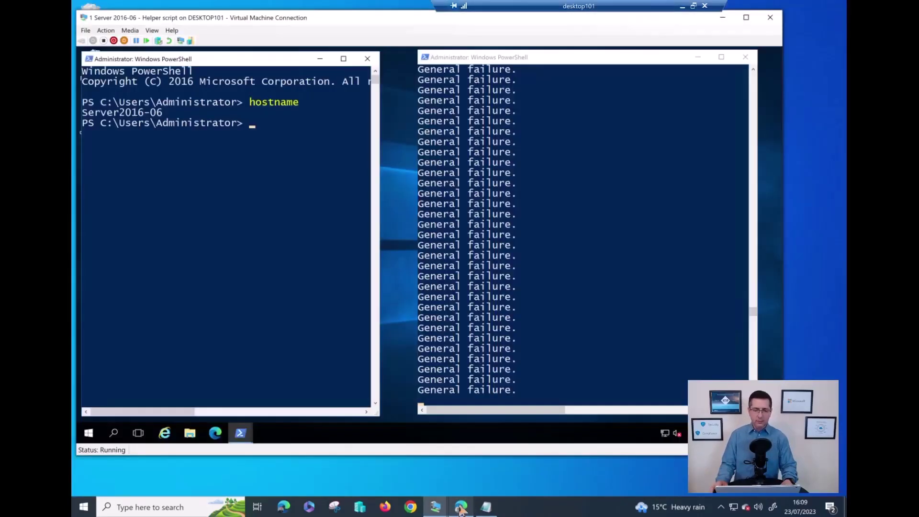
click(461, 510)
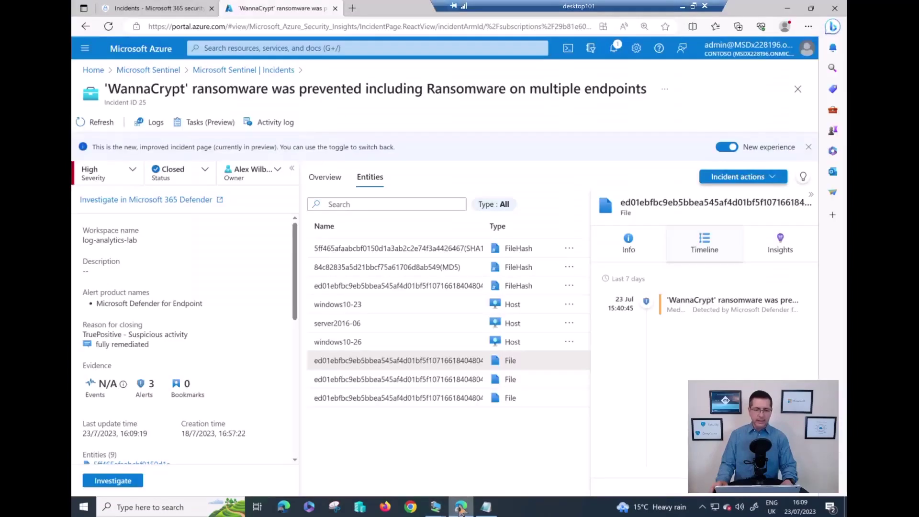
- Open the windows10-23 device page from the device inventory in Microsoft 365 Defender
click(142, 11)
click(171, 28)
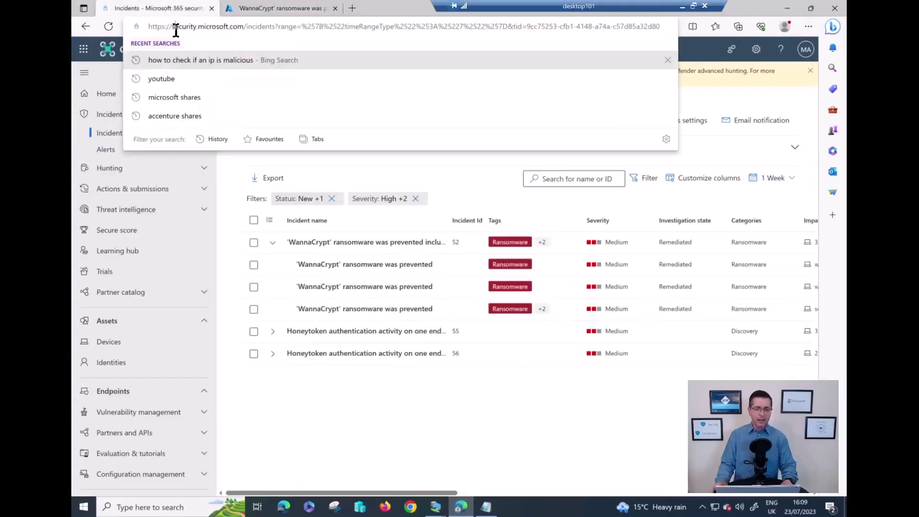
drag(171, 27, 263, 25)
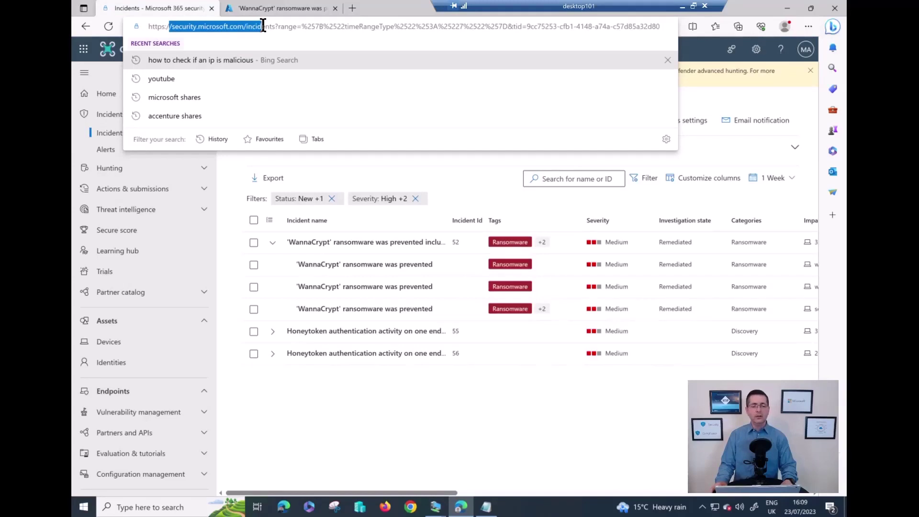
click(125, 350)
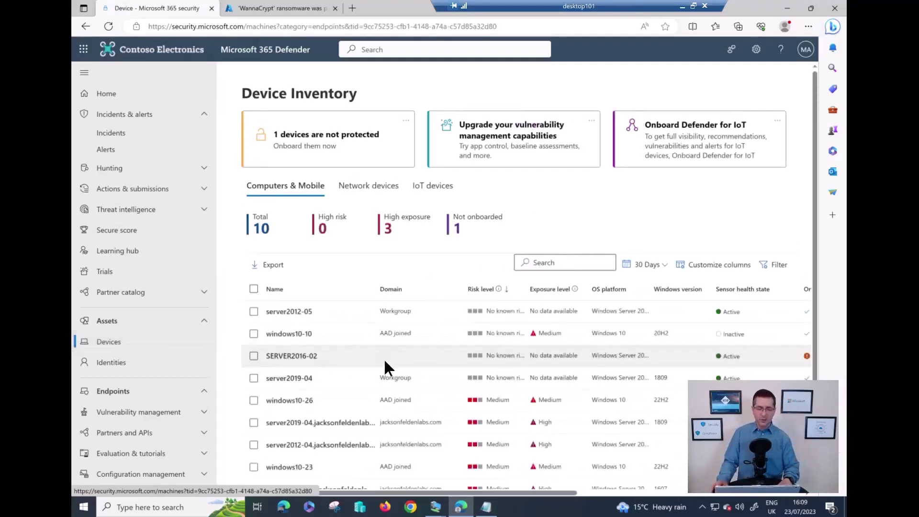
scroll(362, 367, down, 1)
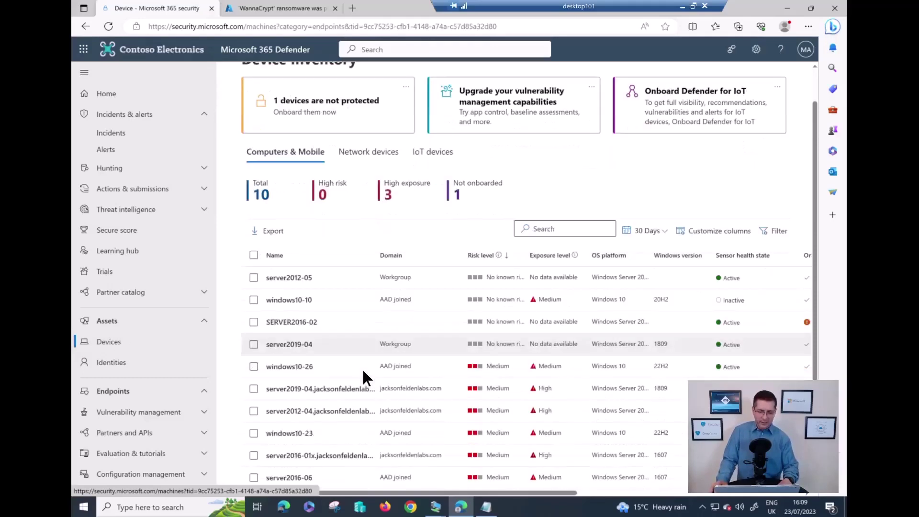
click(301, 437)
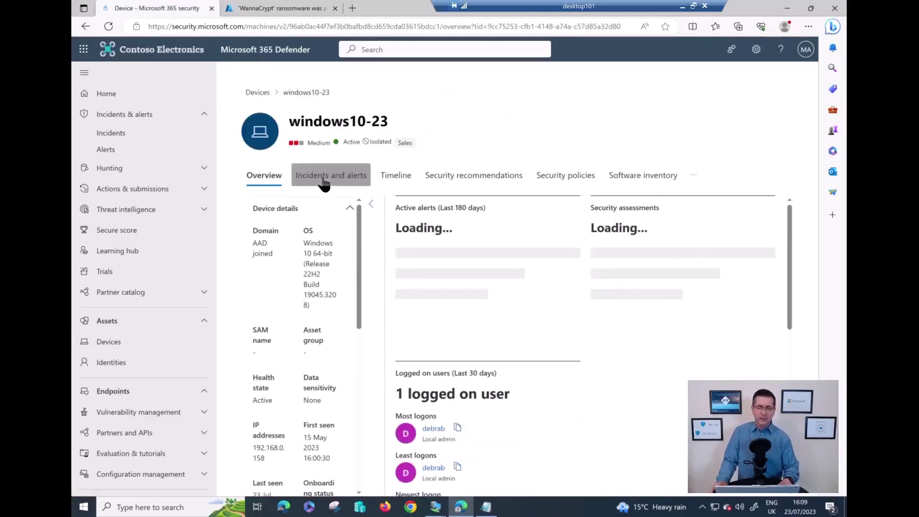
- View windows10-23's incidents and alerts, and release the device from isolation with the comment "remediated"
click(331, 177)
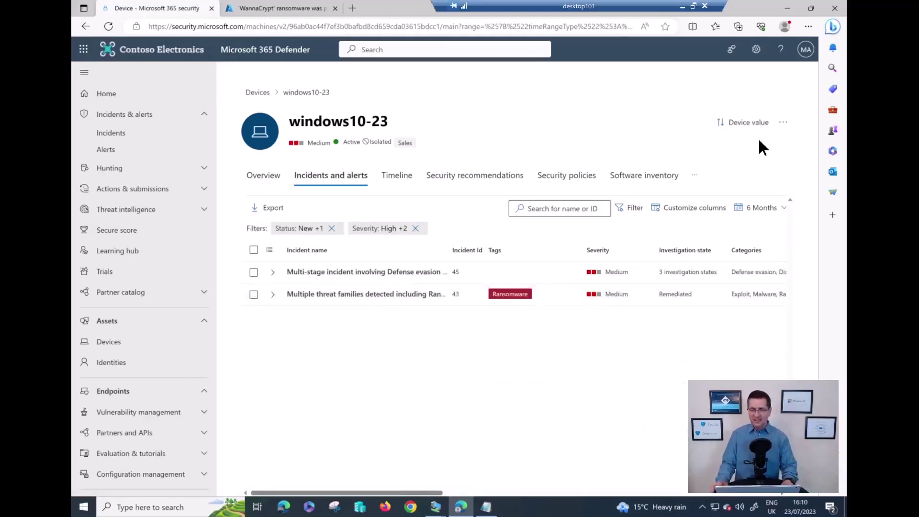
click(783, 126)
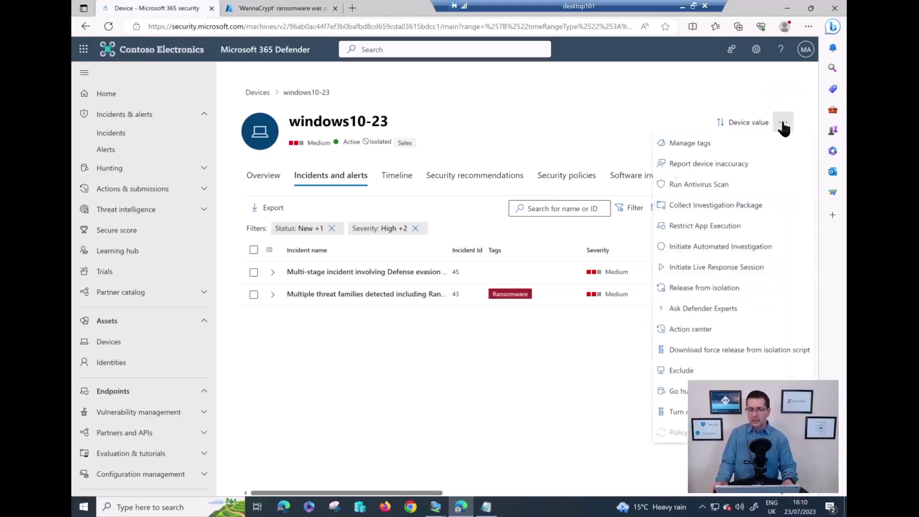
click(693, 288)
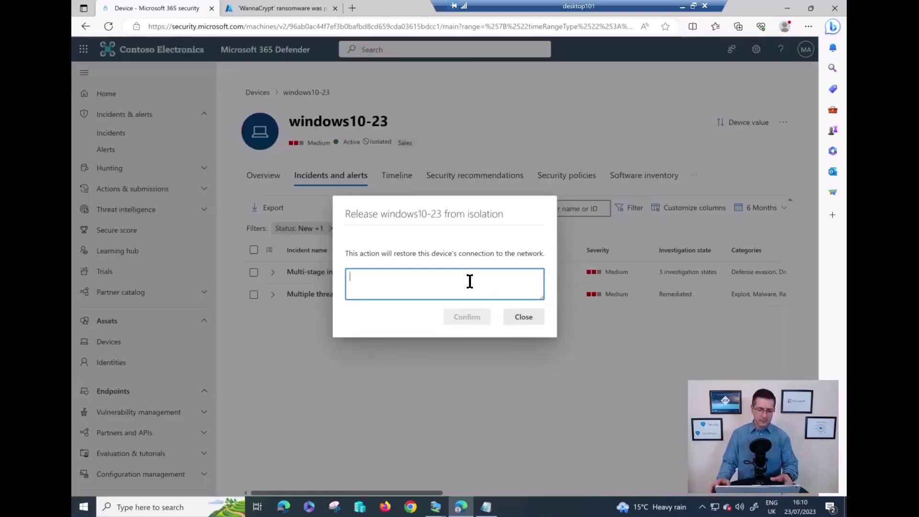
text(remediared)
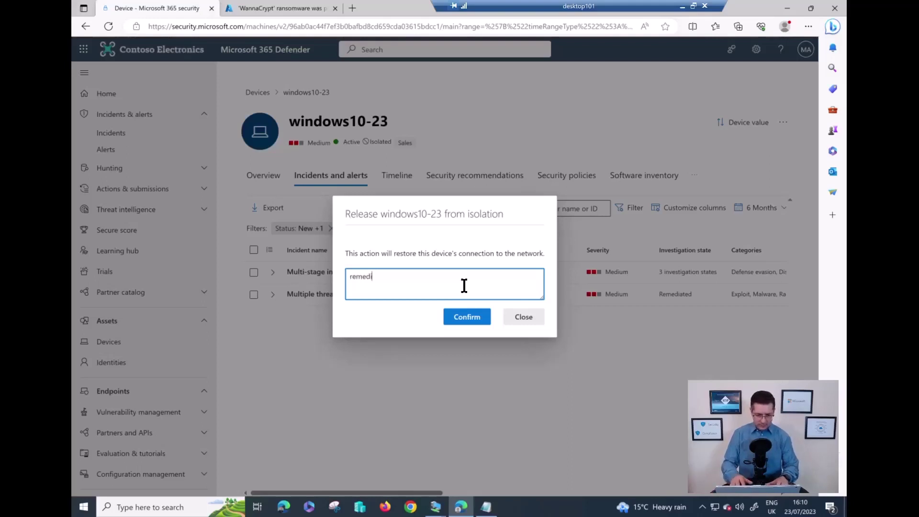
drag(412, 286, 352, 279)
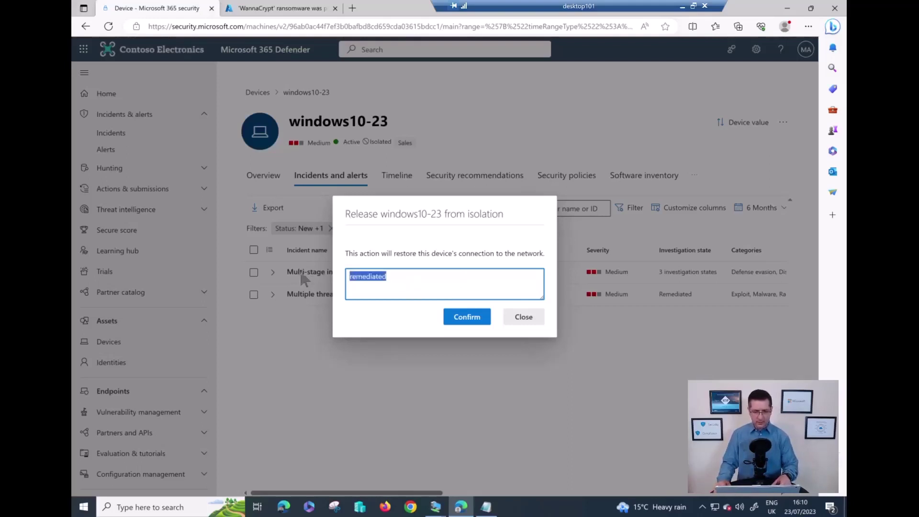
click(467, 318)
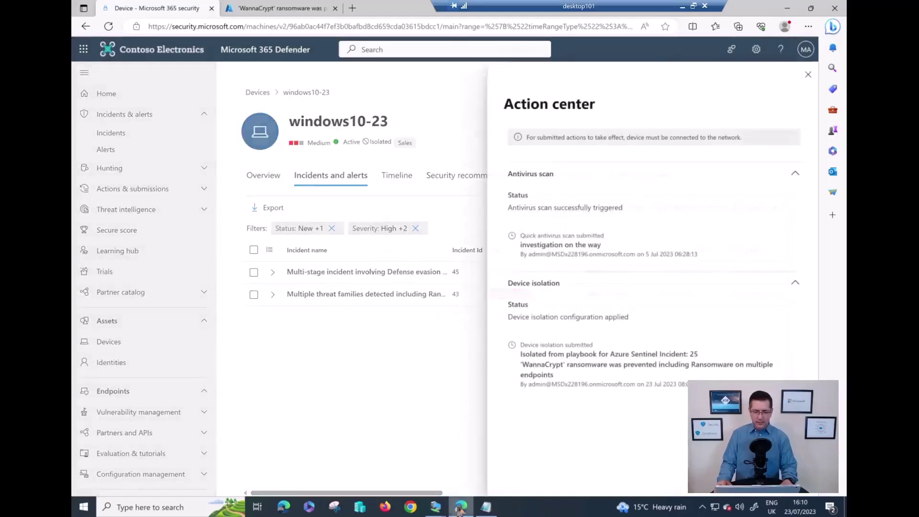
- Check the ping output on the Windows 10-23 virtual machine, and close the device's Action center in Defender
mouse_move(436, 510)
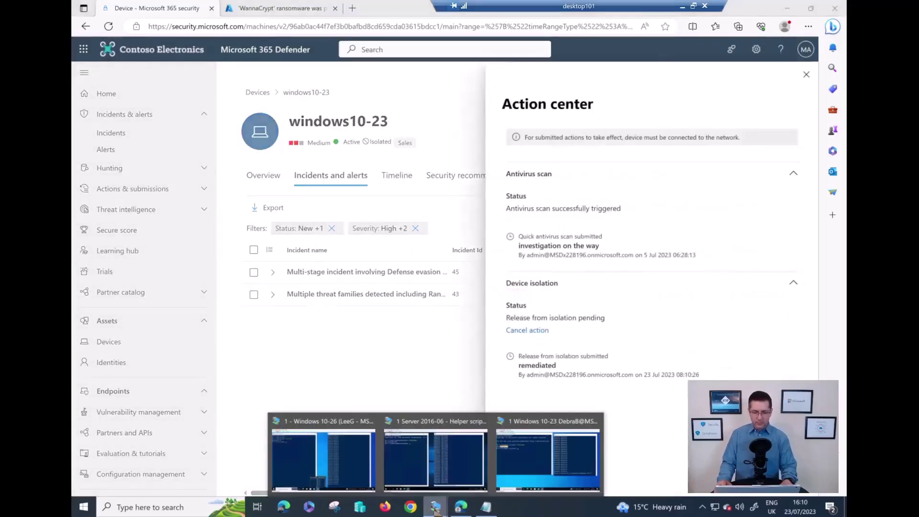
click(536, 472)
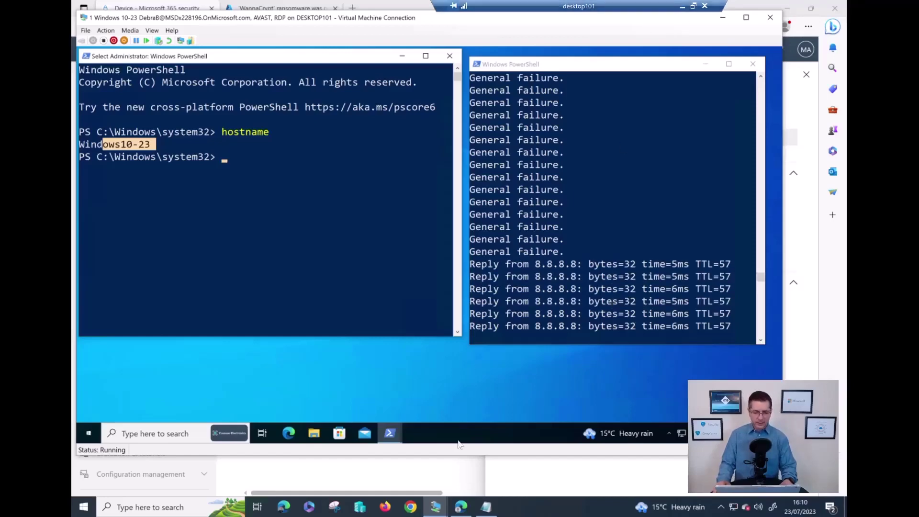
click(460, 506)
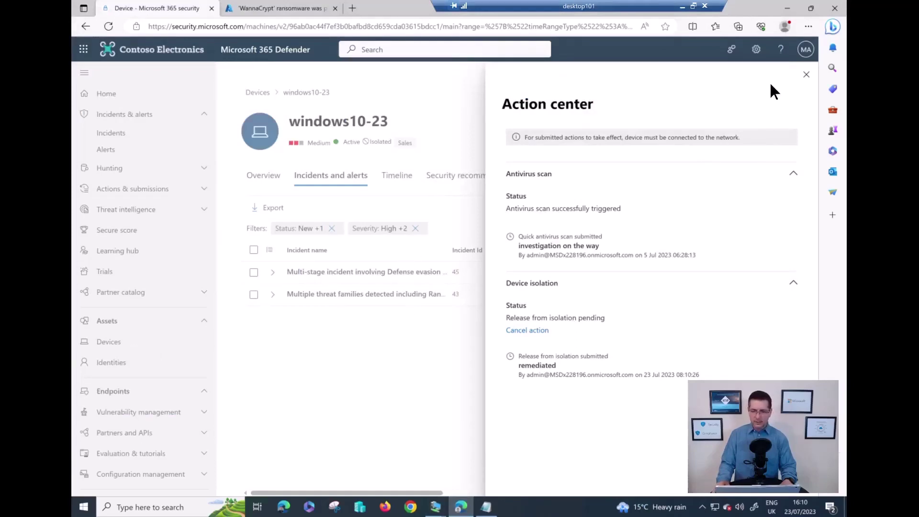
click(806, 77)
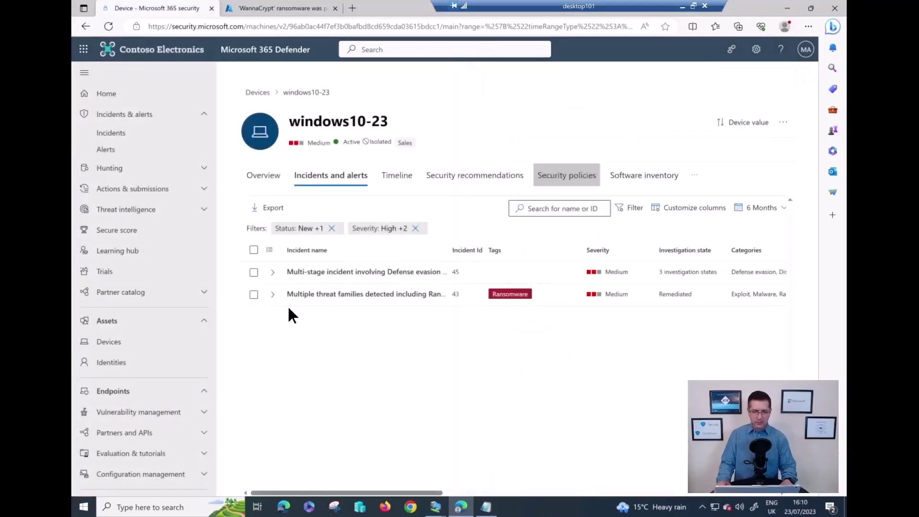
- Open windows10-26 from the device inventory and release it from isolation with the comment "remediated"
click(117, 342)
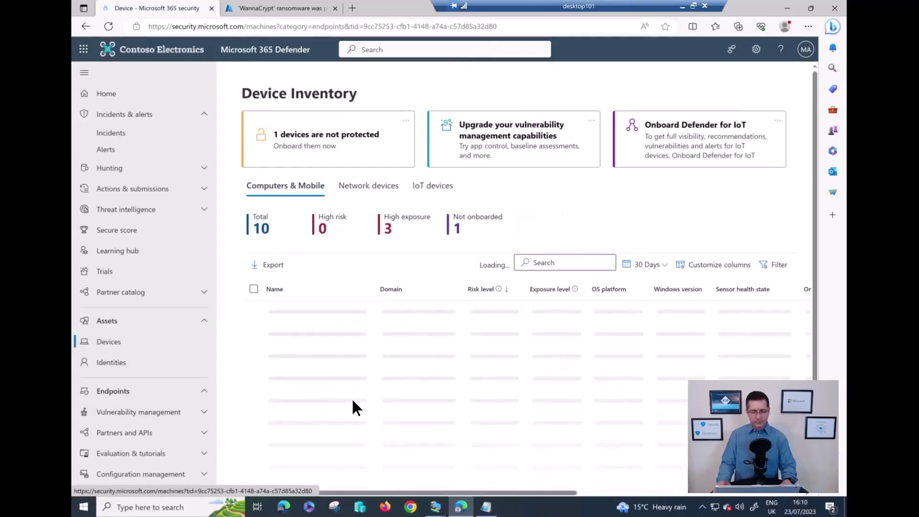
scroll(330, 433, down, 1)
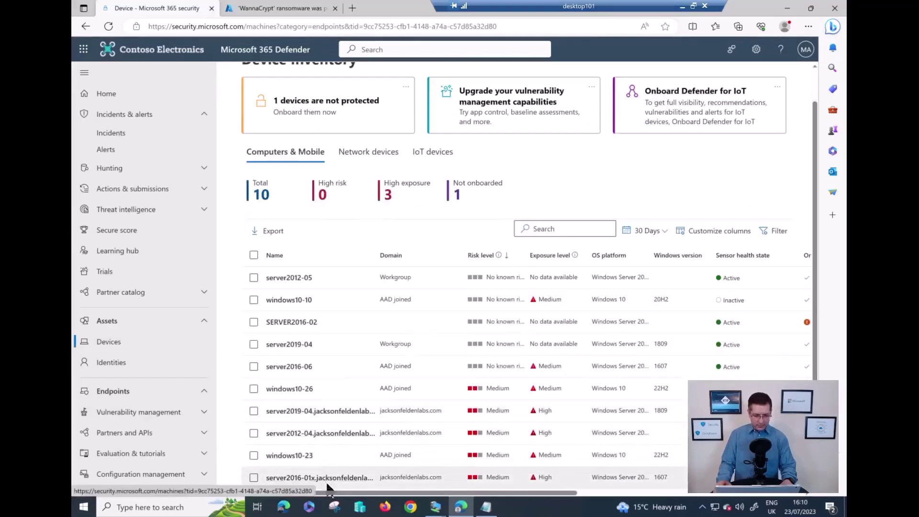
scroll(298, 367, up, 1)
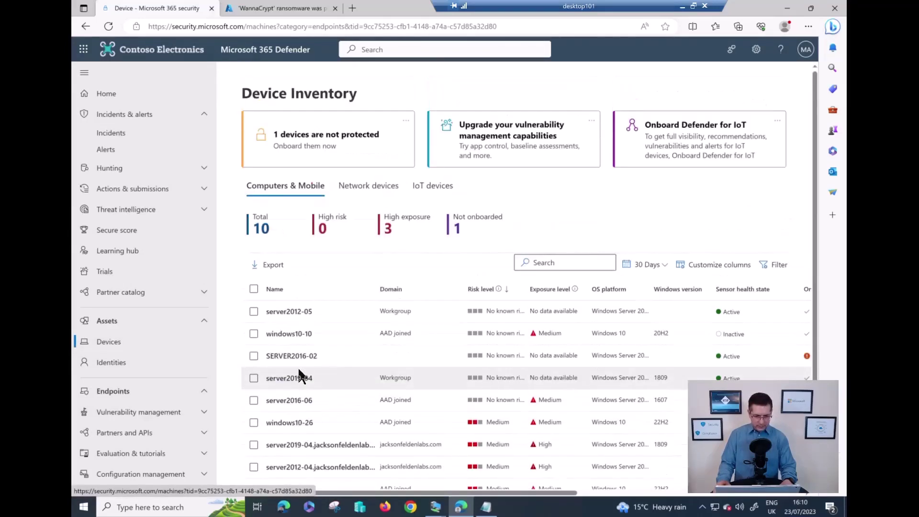
click(311, 421)
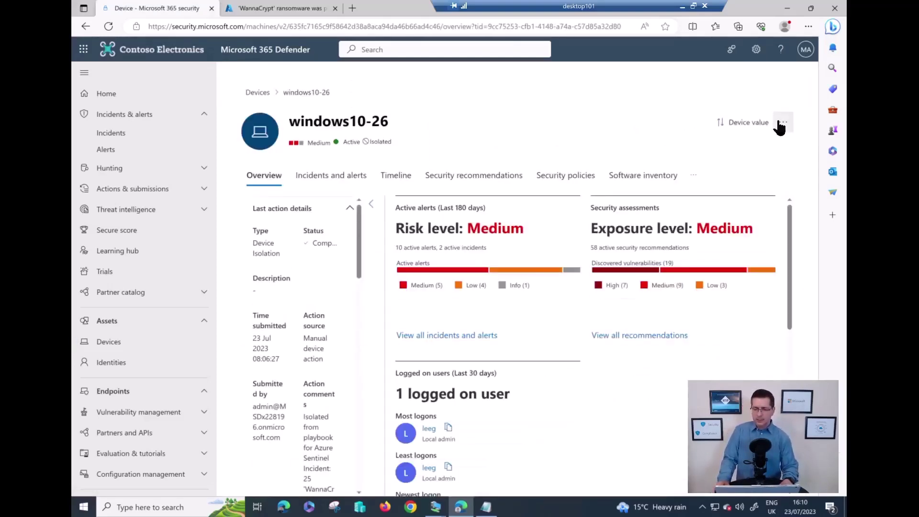
click(783, 123)
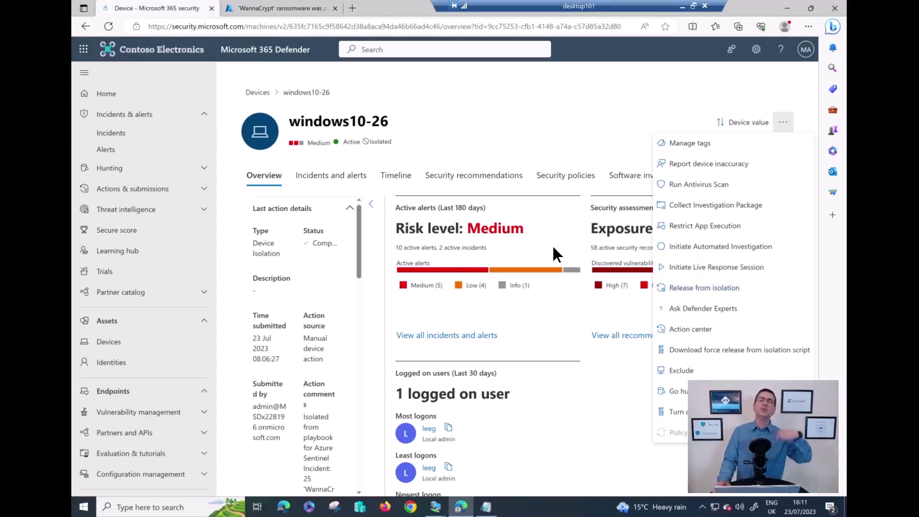
click(683, 290)
text(remediated)
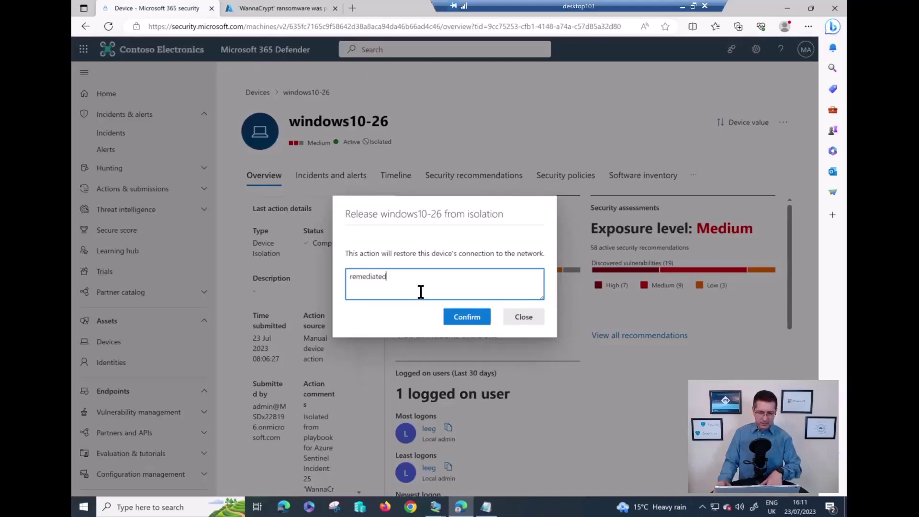
click(465, 317)
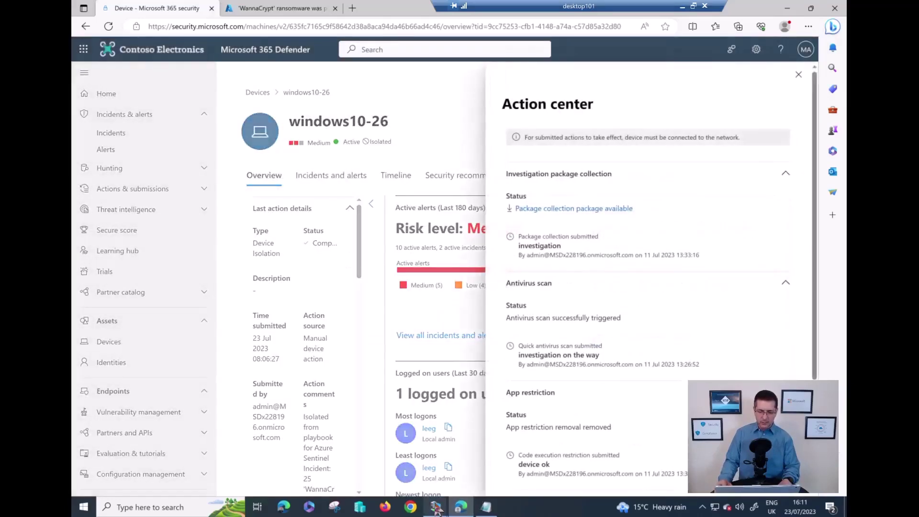
- Check the ping output on the Windows 10-26 virtual machine, and close that device's Action center in Defender
mouse_move(436, 509)
click(340, 455)
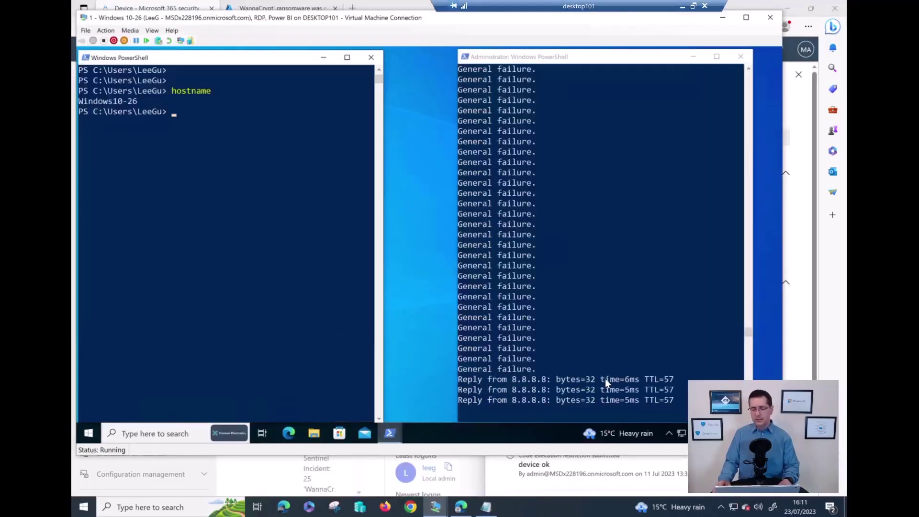
click(460, 506)
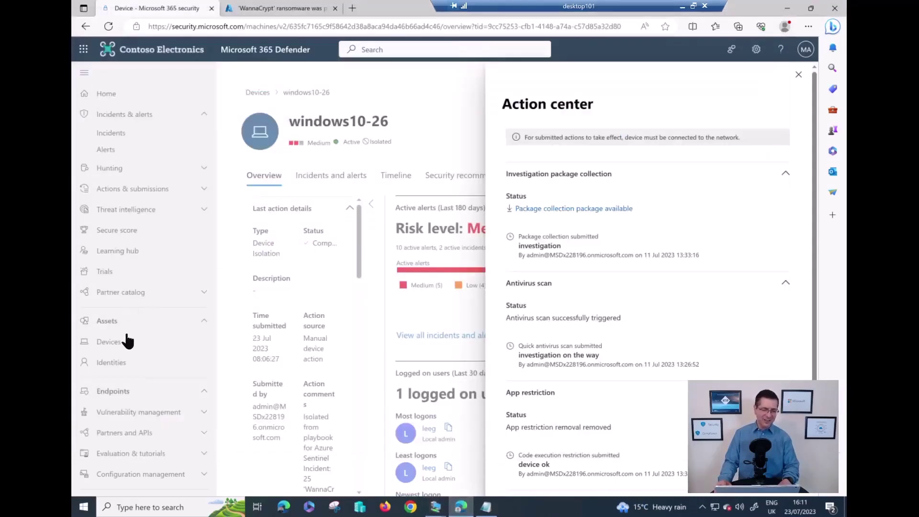
click(799, 75)
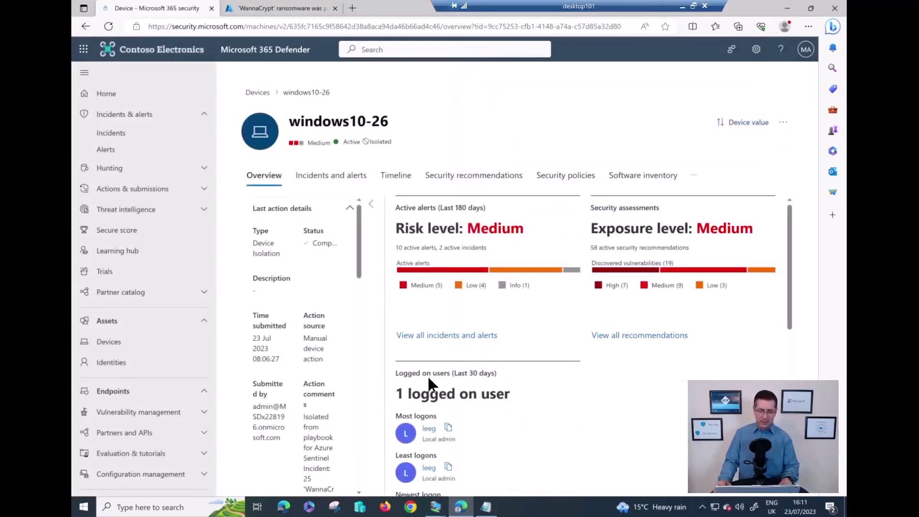
- Open server2016-06 from the device inventory and release it from isolation with the comment "remediated"
click(117, 342)
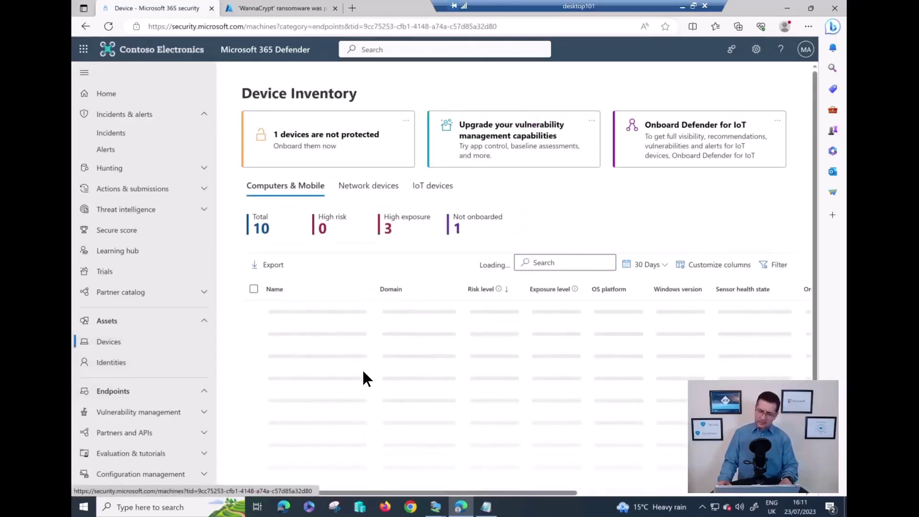
scroll(344, 382, down, 1)
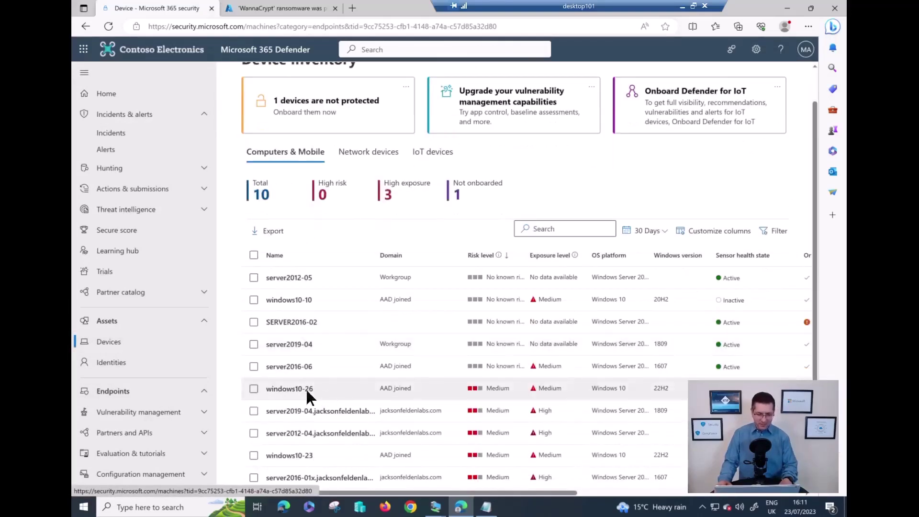
click(287, 368)
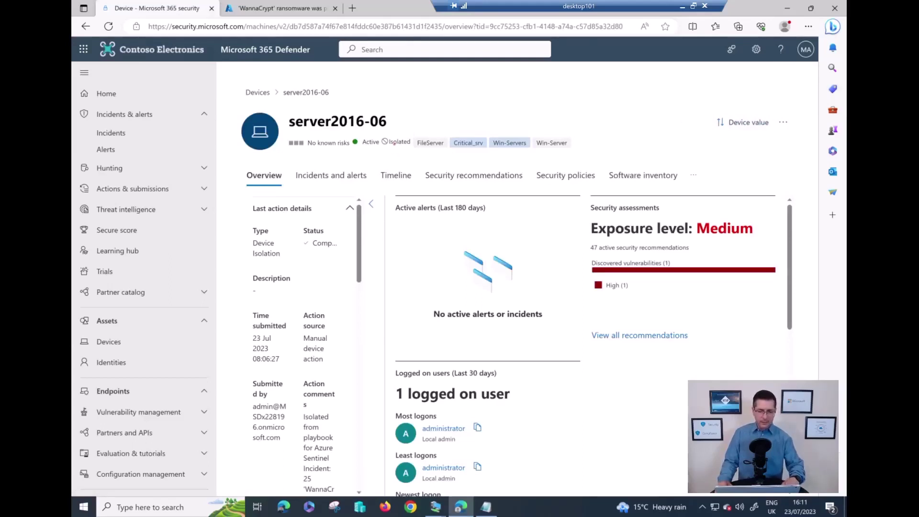
mouse_move(382, 151)
mouse_down()
mouse_move(422, 131)
mouse_move(378, 141)
mouse_move(396, 149)
mouse_up()
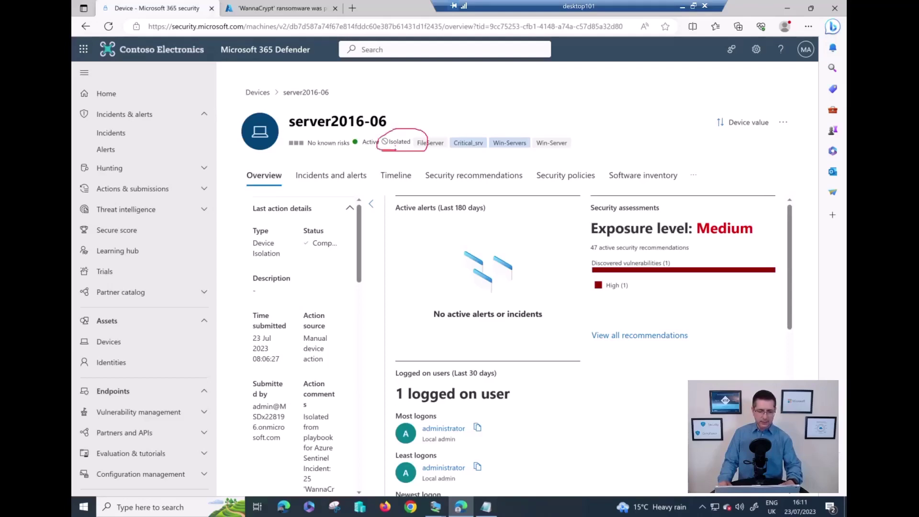
click(783, 123)
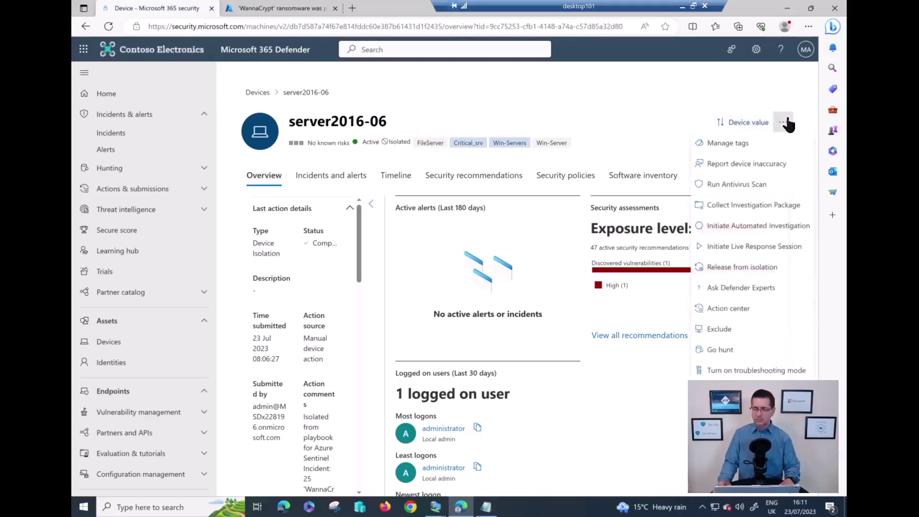
click(748, 267)
text(remediated)
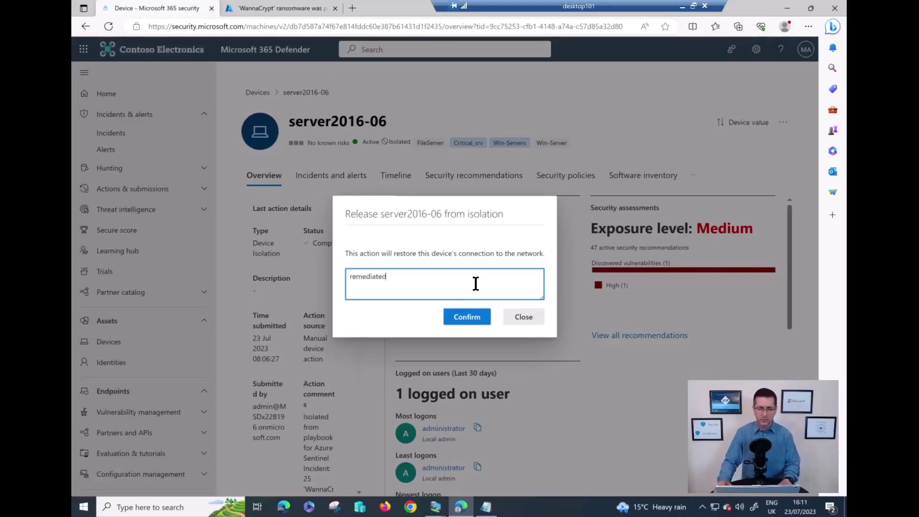
click(467, 315)
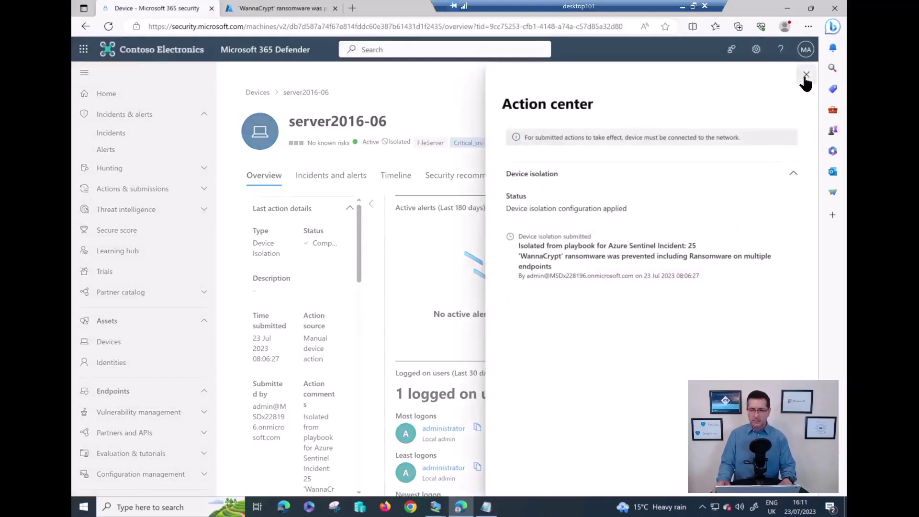
- Close server2016-06's Action center and check the ping output on the Server 2016-06 virtual machine
click(806, 75)
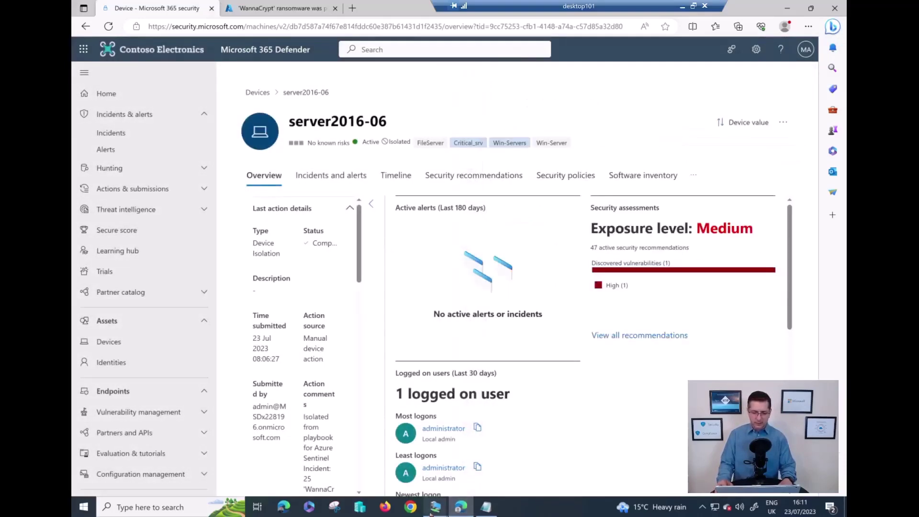
mouse_move(441, 511)
click(436, 462)
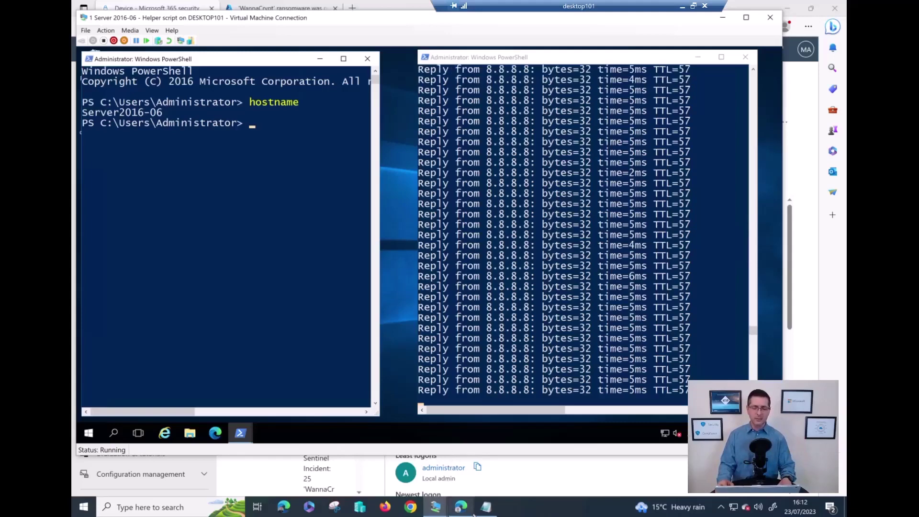
- Review the demo checklist in Notepad, from running WannaCry and pinging the VMs to investigating alerts and isolating devices
click(486, 506)
click(426, 282)
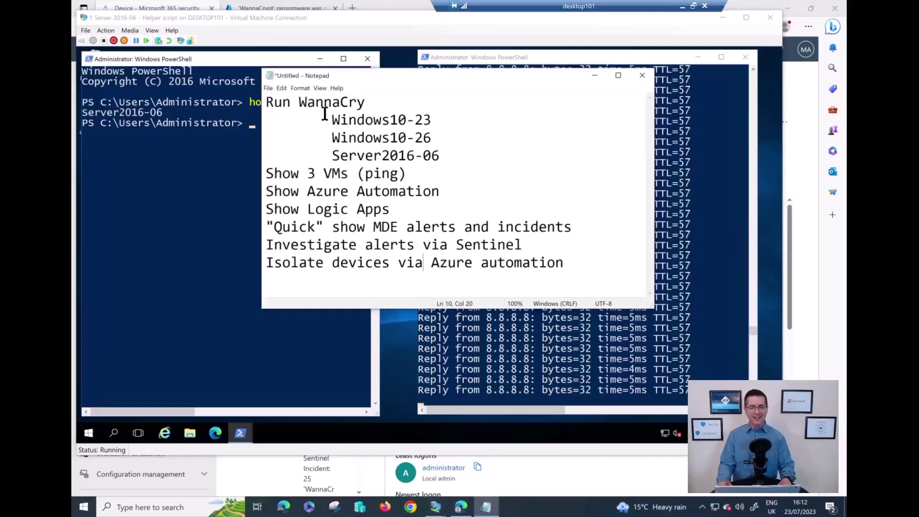
drag(307, 102, 375, 98)
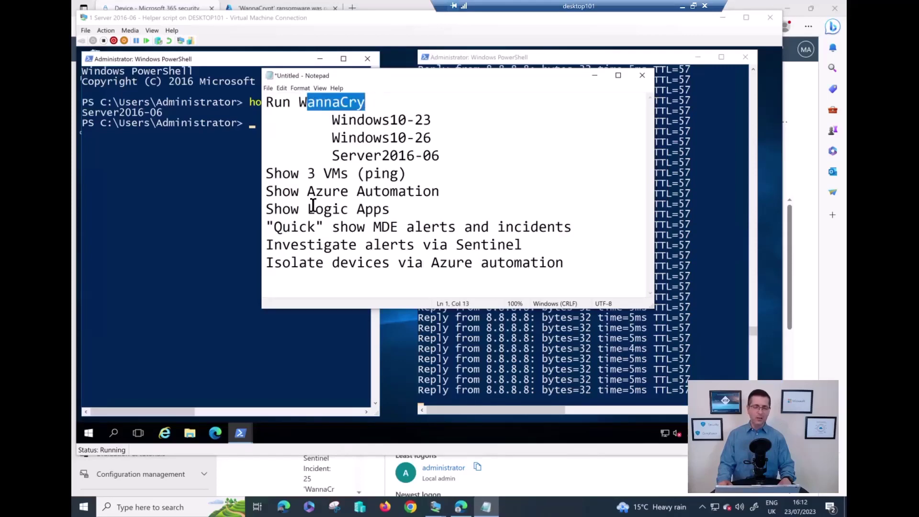
drag(282, 173, 414, 168)
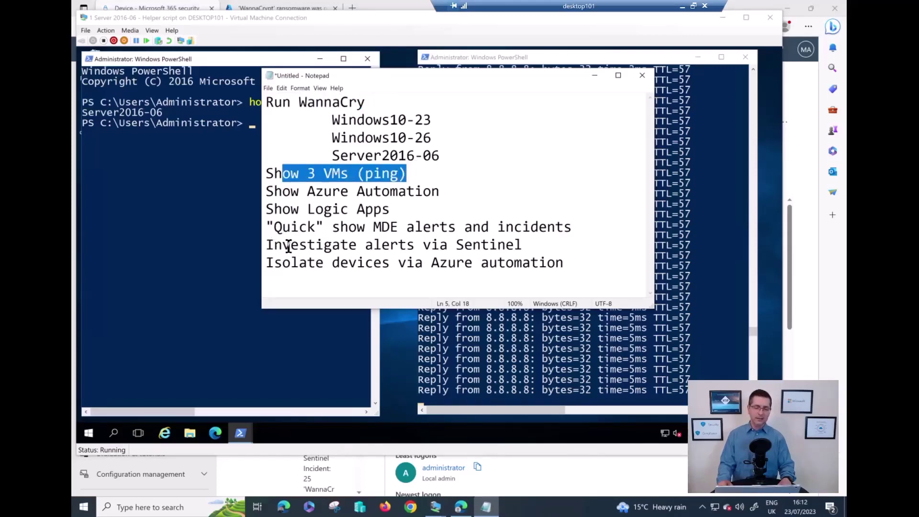
drag(288, 246, 423, 244)
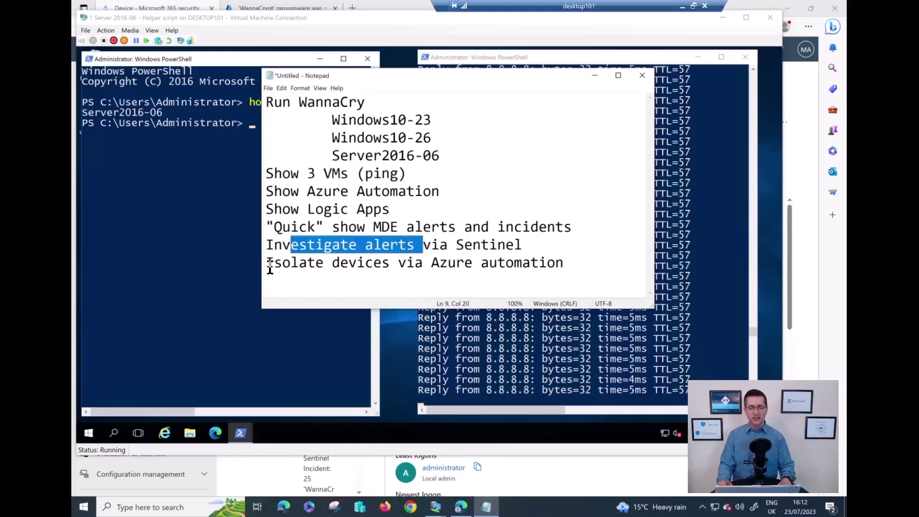
drag(270, 264, 439, 263)
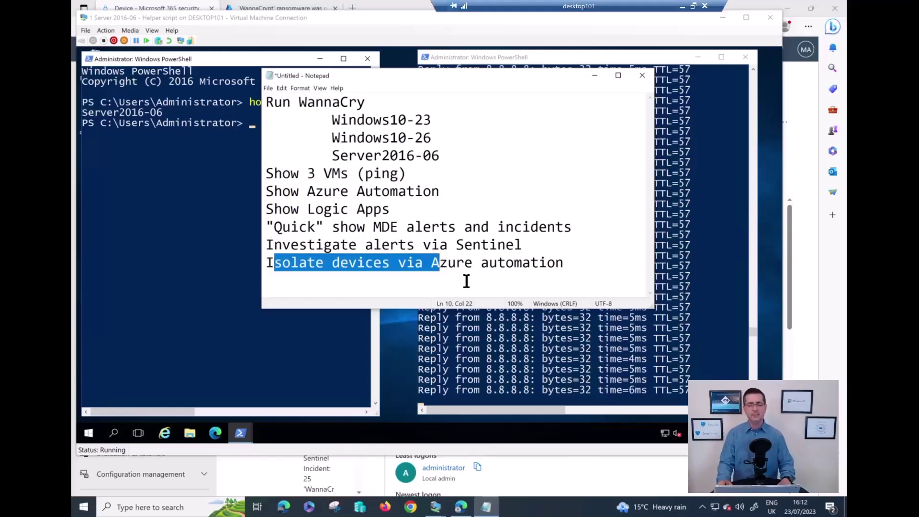